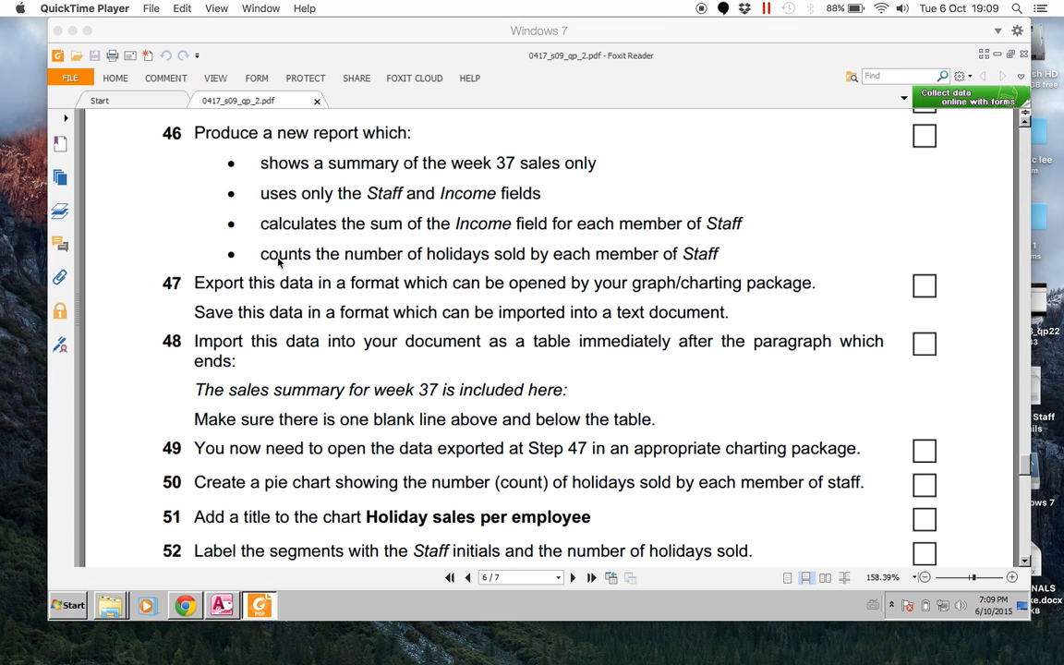
- Switch to Microsoft Access, open the J9sales table and examine the Price and Number values in the ST staff records
click(222, 605)
double_click(101, 208)
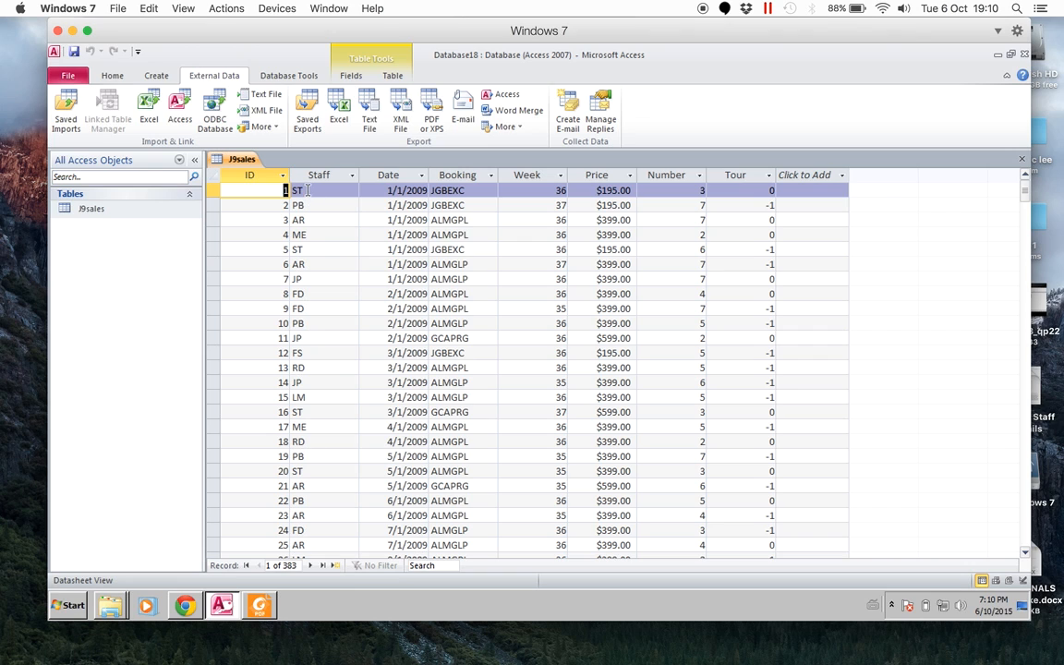
click(212, 188)
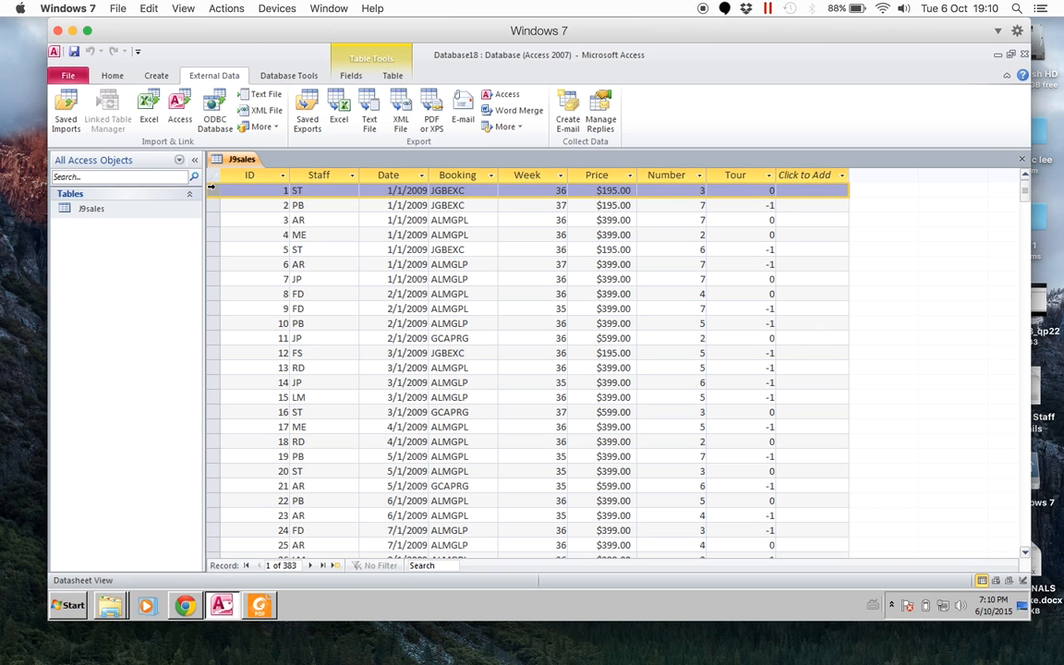
click(206, 251)
click(212, 252)
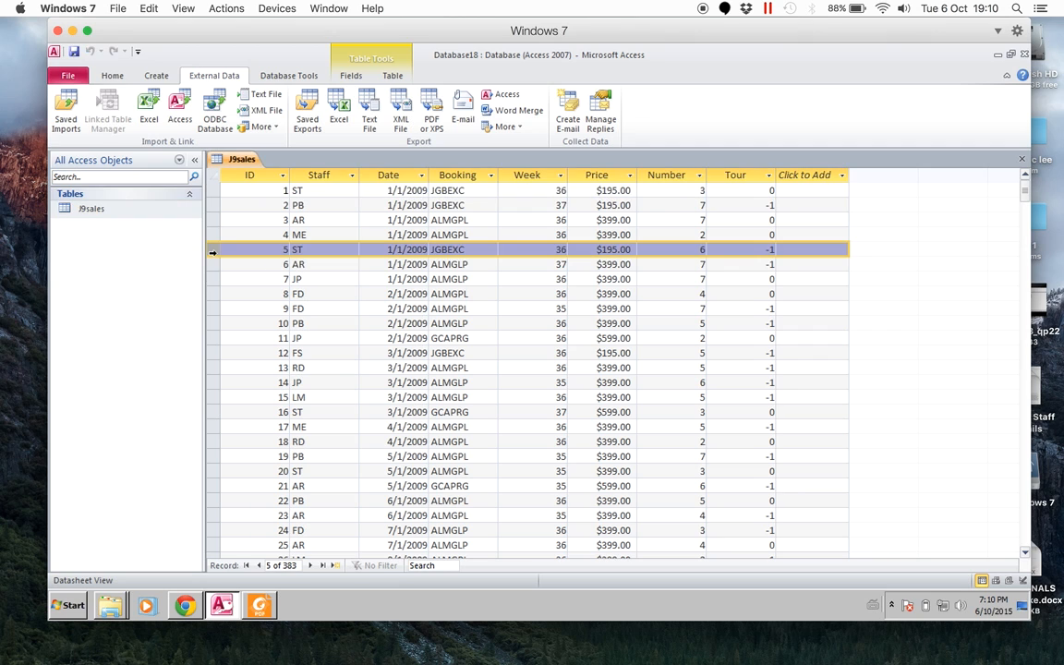
click(212, 412)
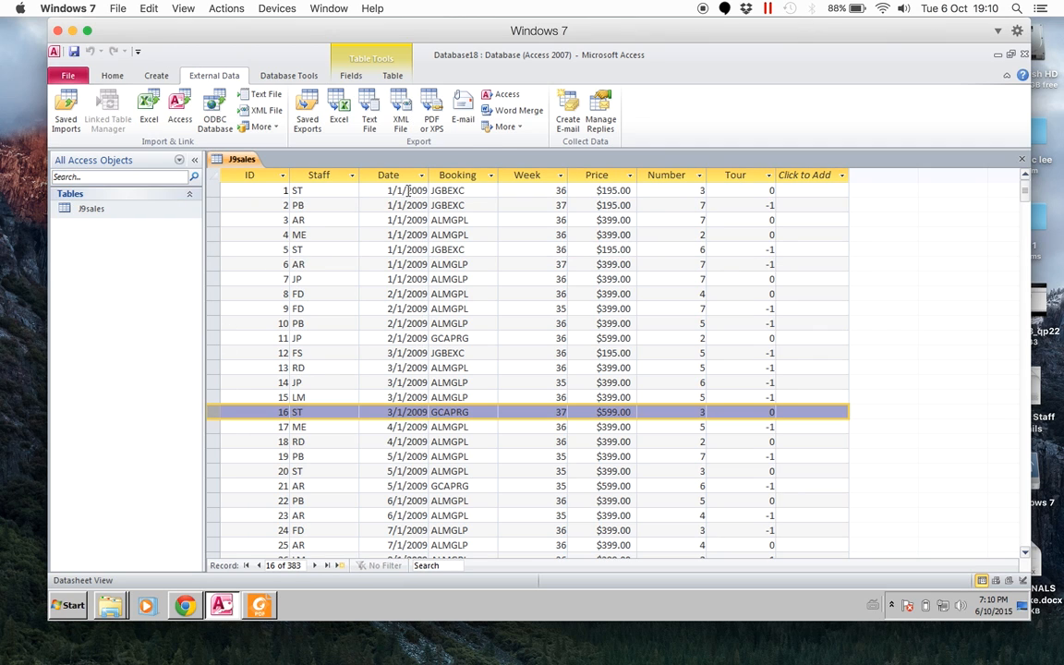
click(300, 190)
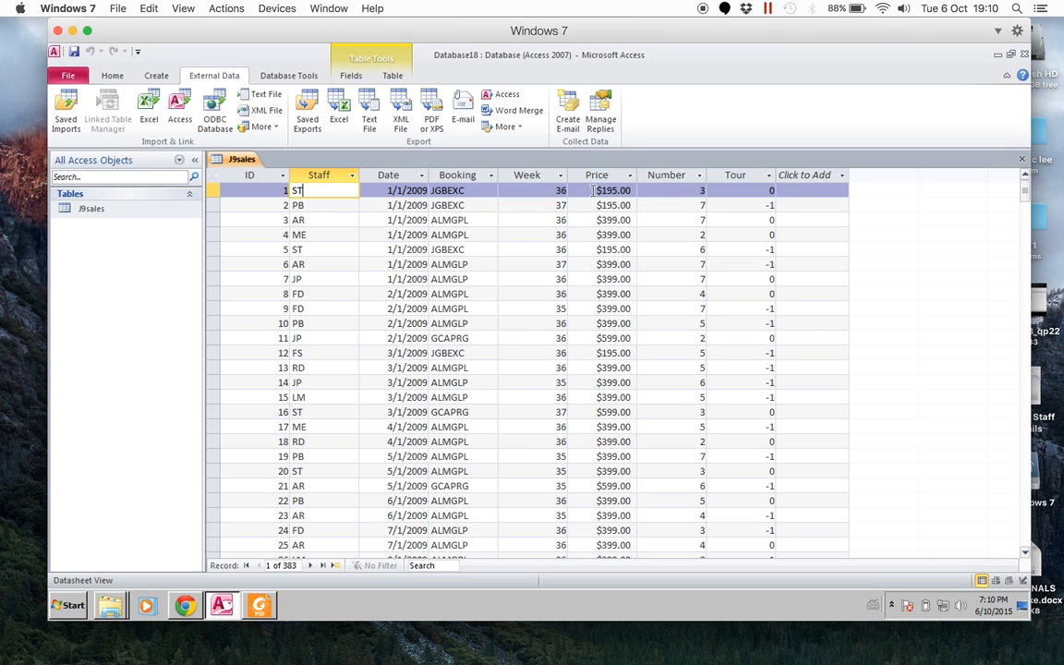
click(294, 248)
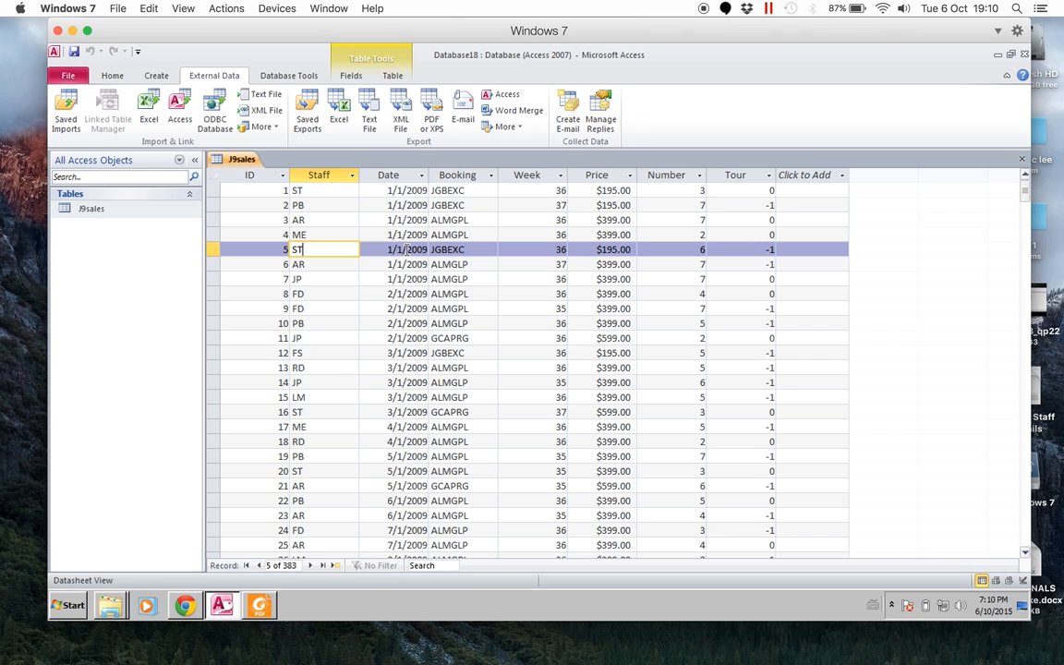
click(679, 249)
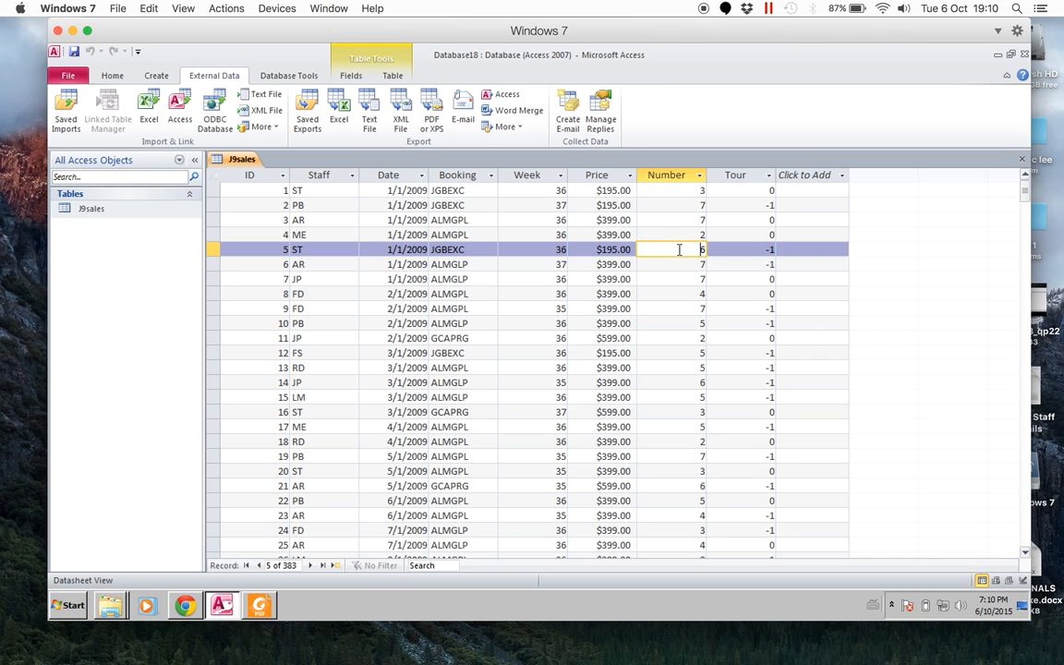
click(613, 249)
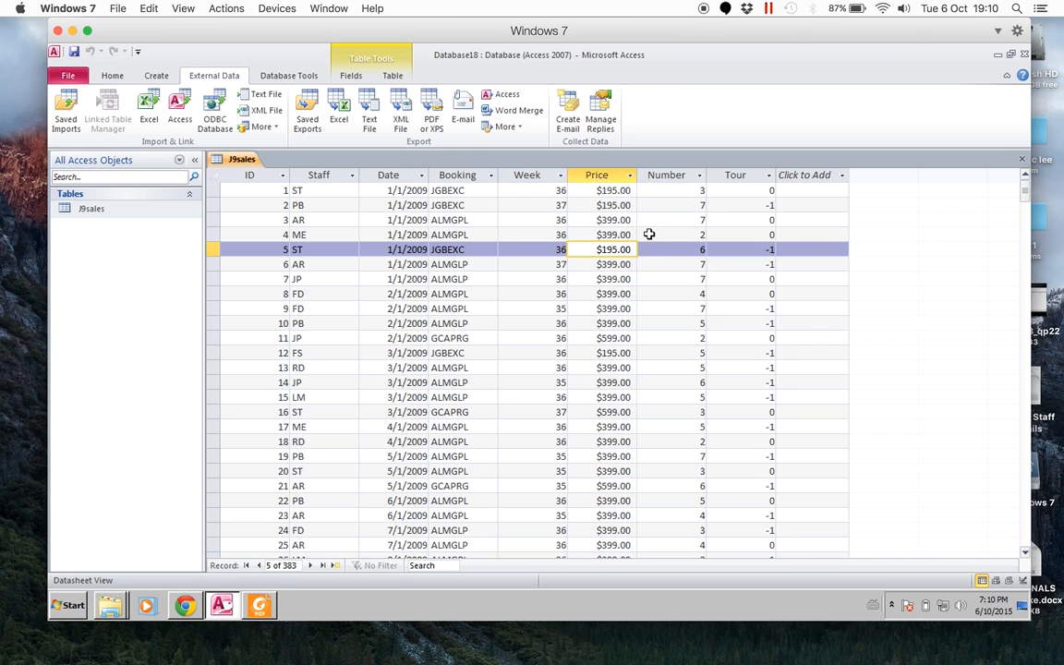
click(663, 190)
click(617, 190)
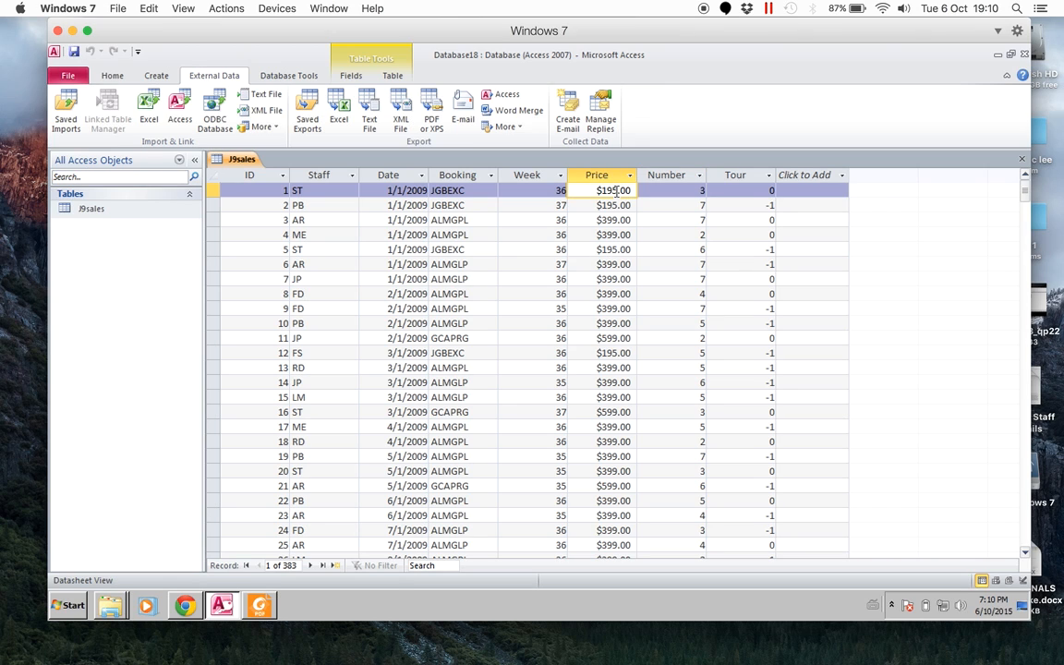
- Compare the task 46 report requirements in the 0417_s09_qp_2.pdf exam paper with the records in the J9sales table
key(alt+Tab)
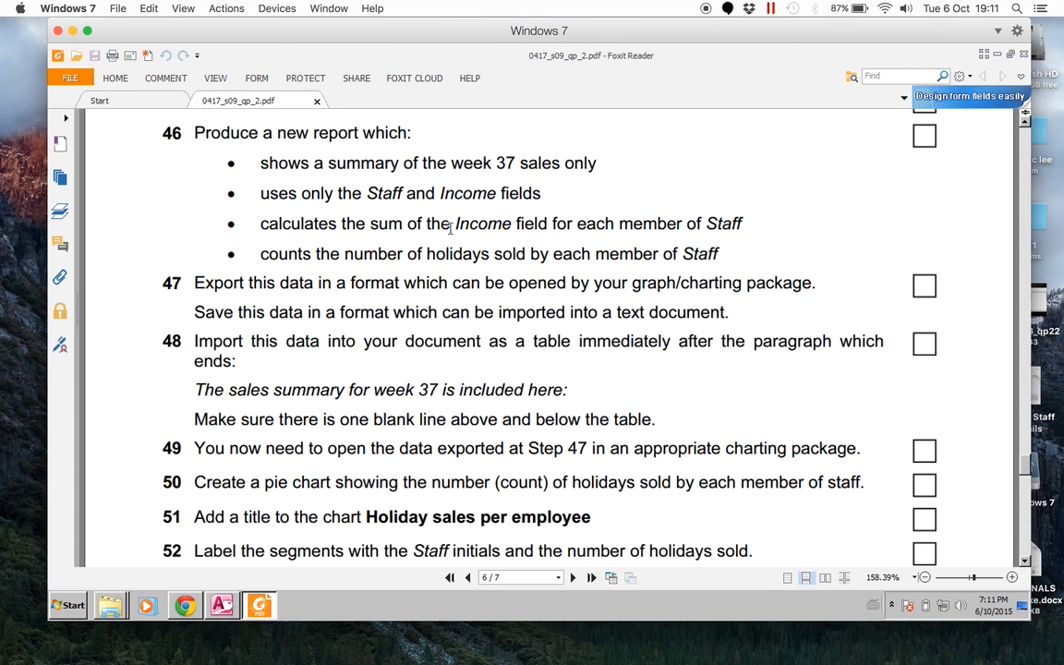
key(alt+Tab)
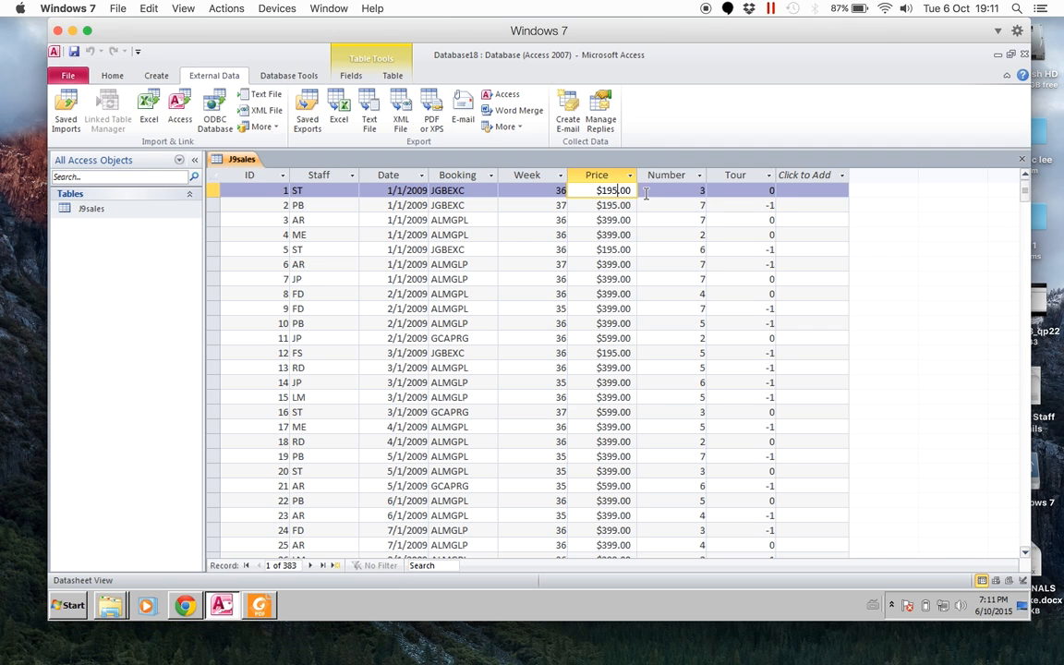
key(alt+Tab)
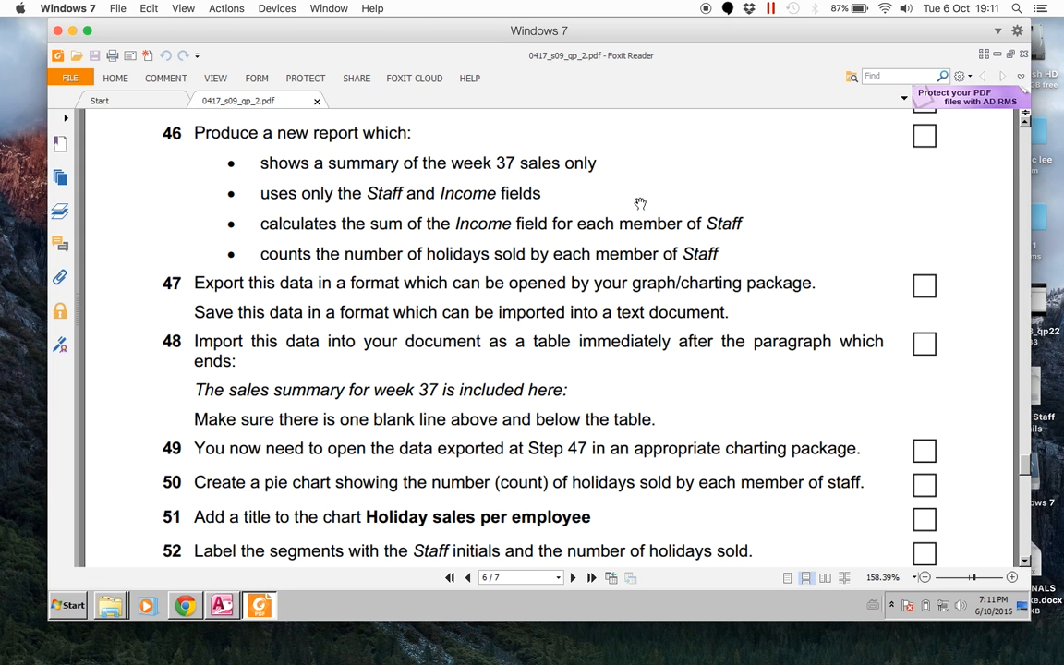
key(alt+Tab)
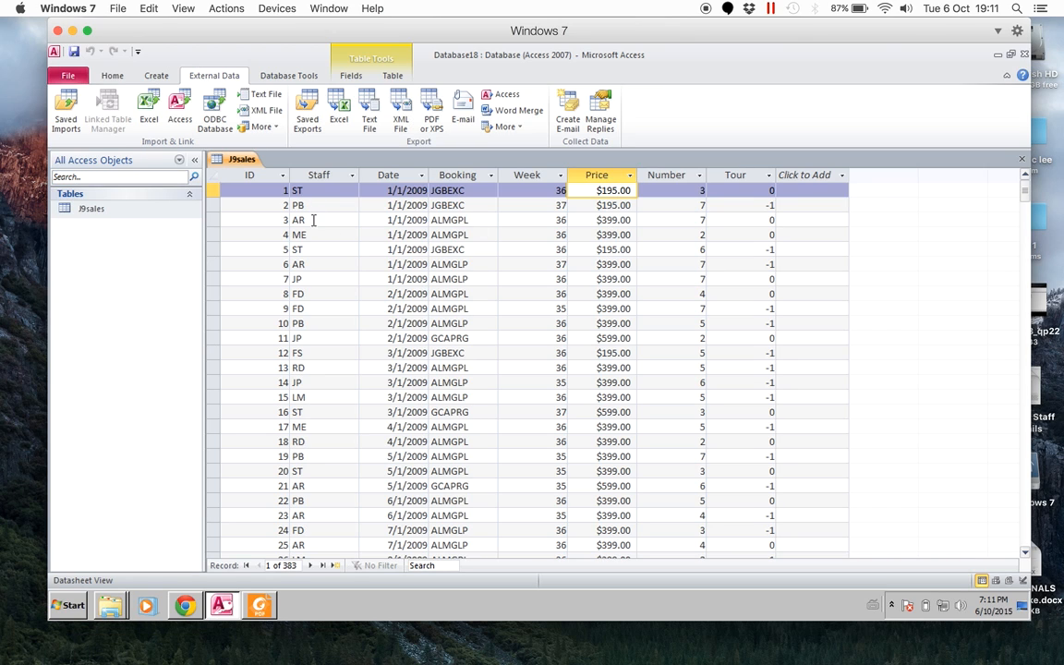
key(alt+Tab)
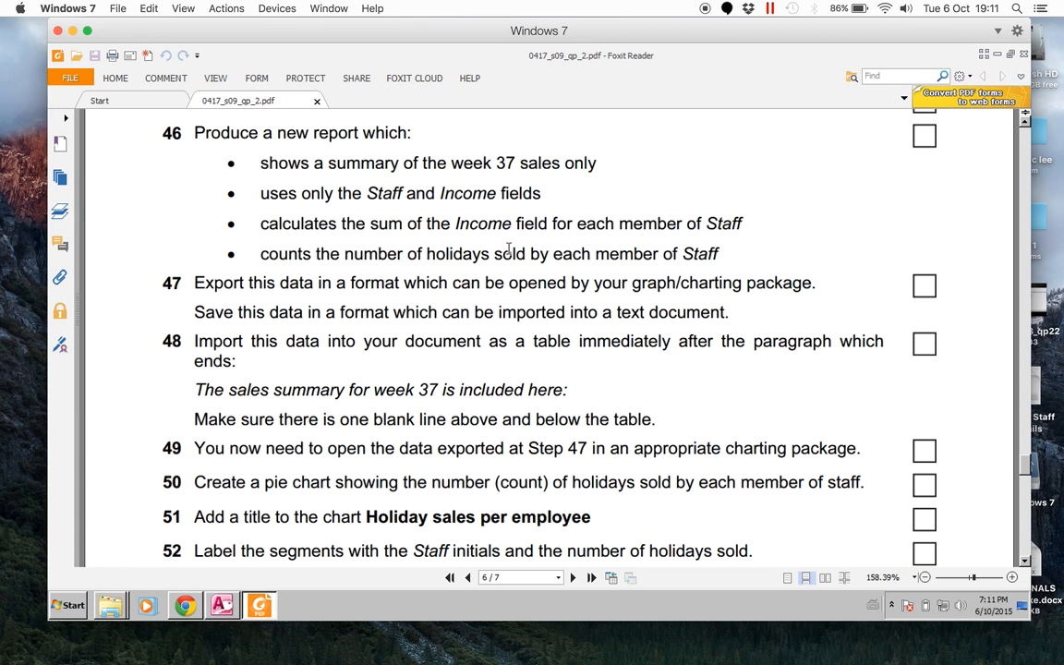
key(alt+Tab)
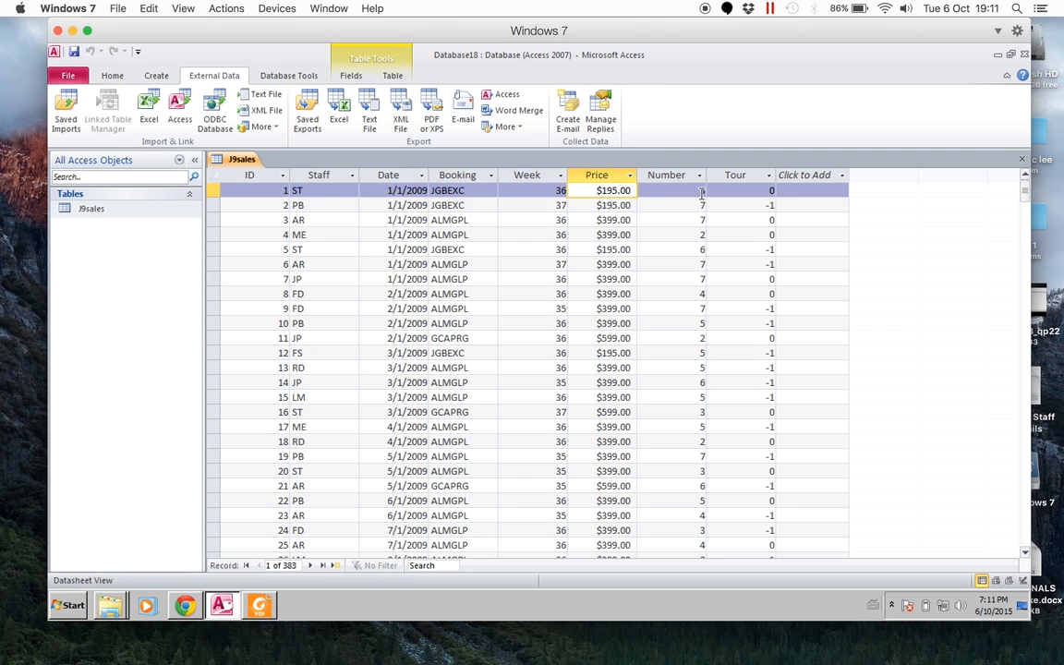
click(304, 253)
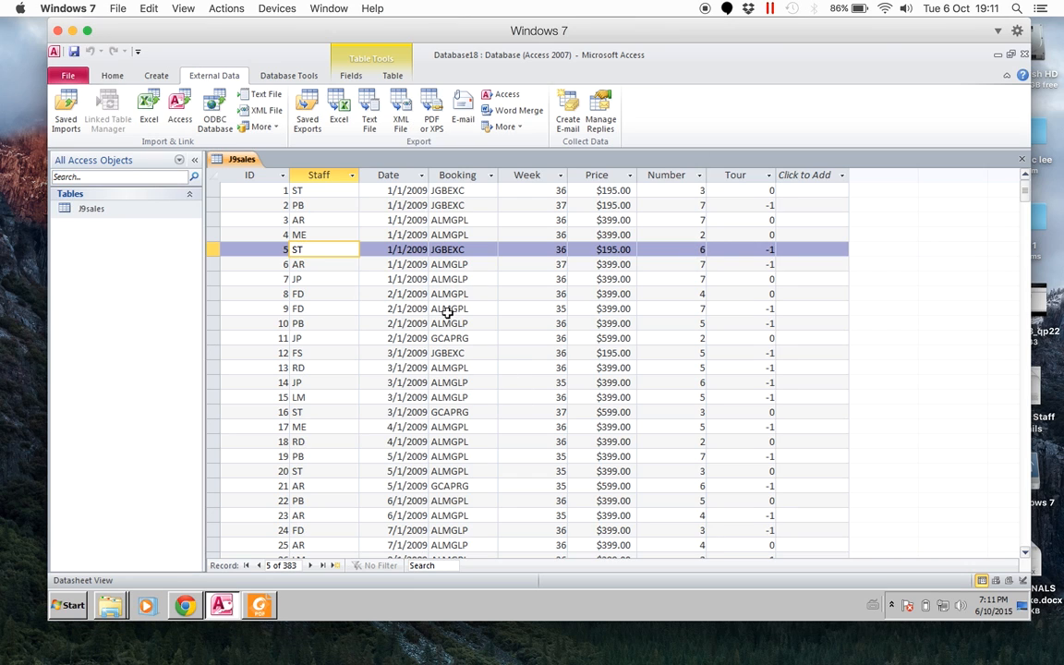
- Check the fields required by task 46, start a Simple Query Wizard query on J9sales and add the Staff and Week fields
click(156, 75)
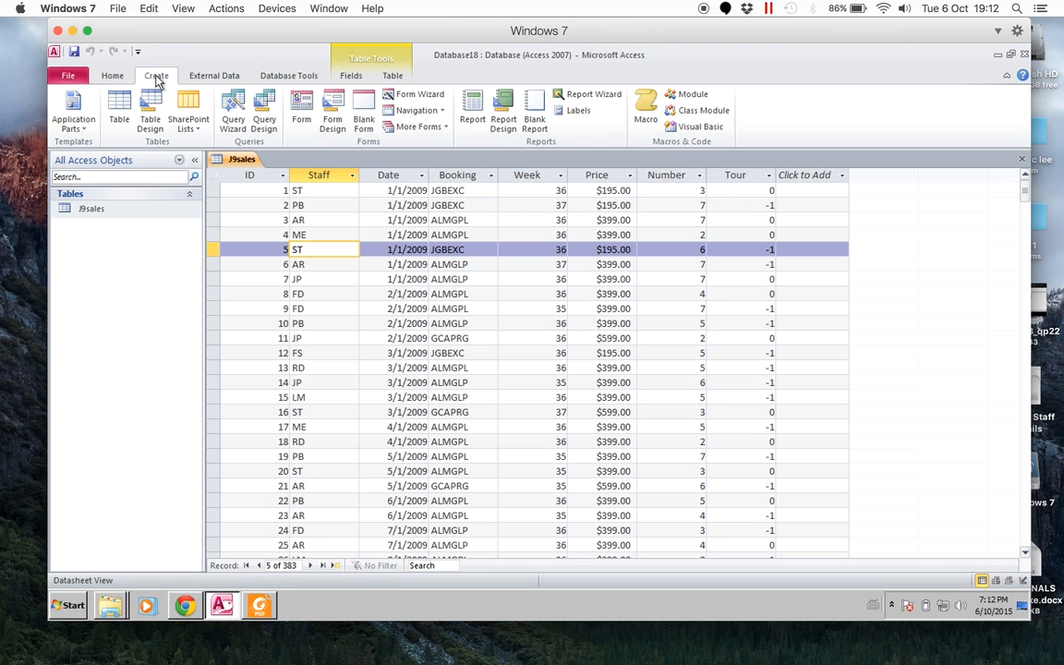
key(alt+Tab)
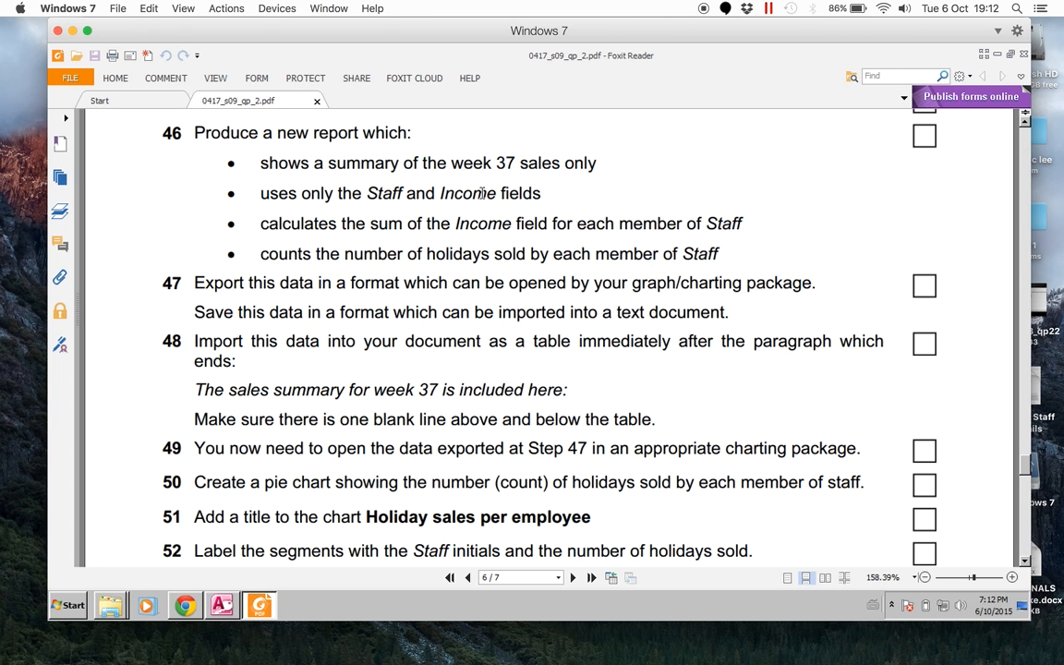
key(alt+Tab)
key(alt+Tab)
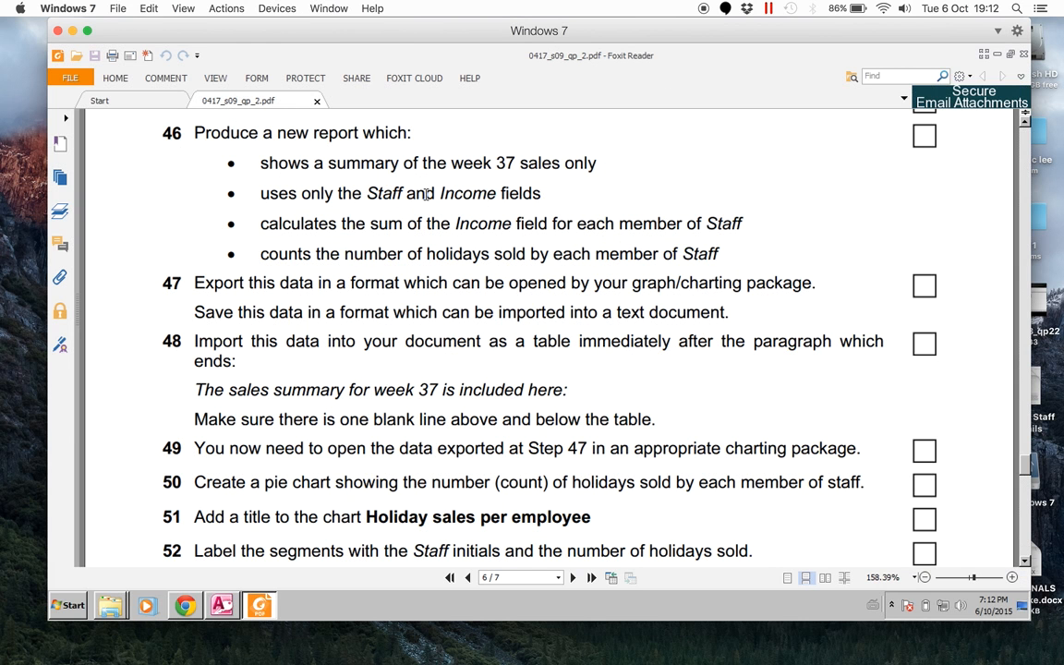
key(alt+Tab)
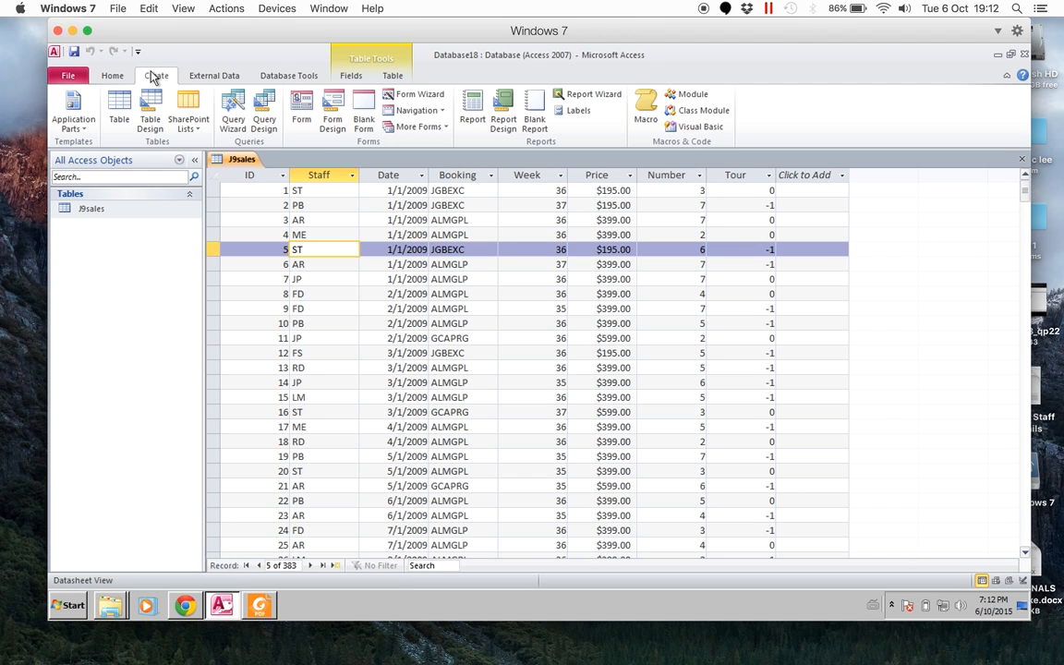
click(231, 111)
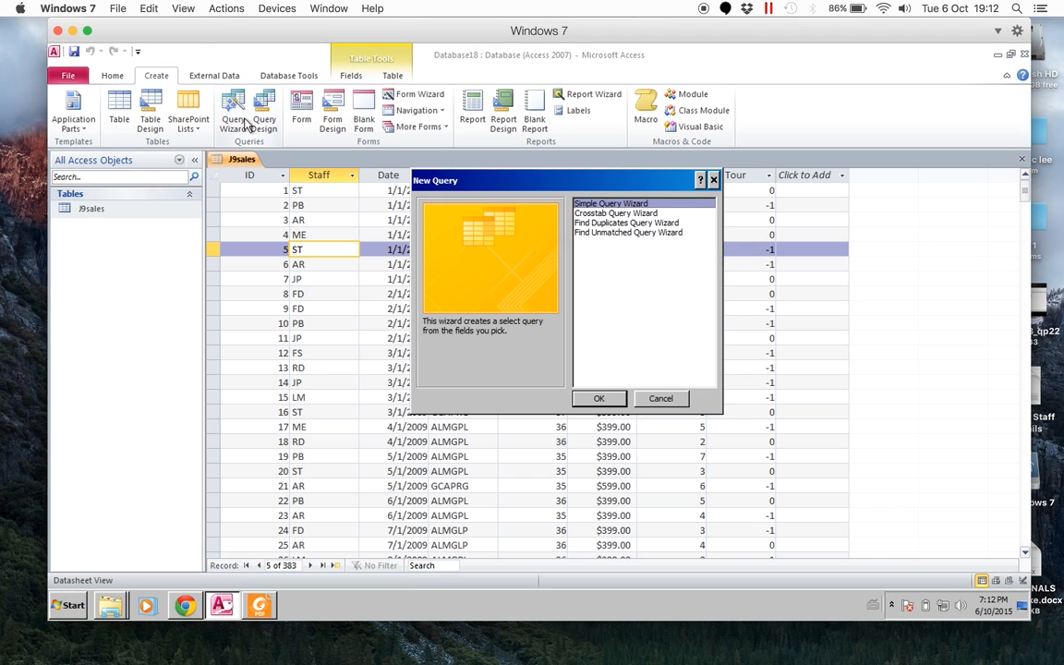
click(600, 398)
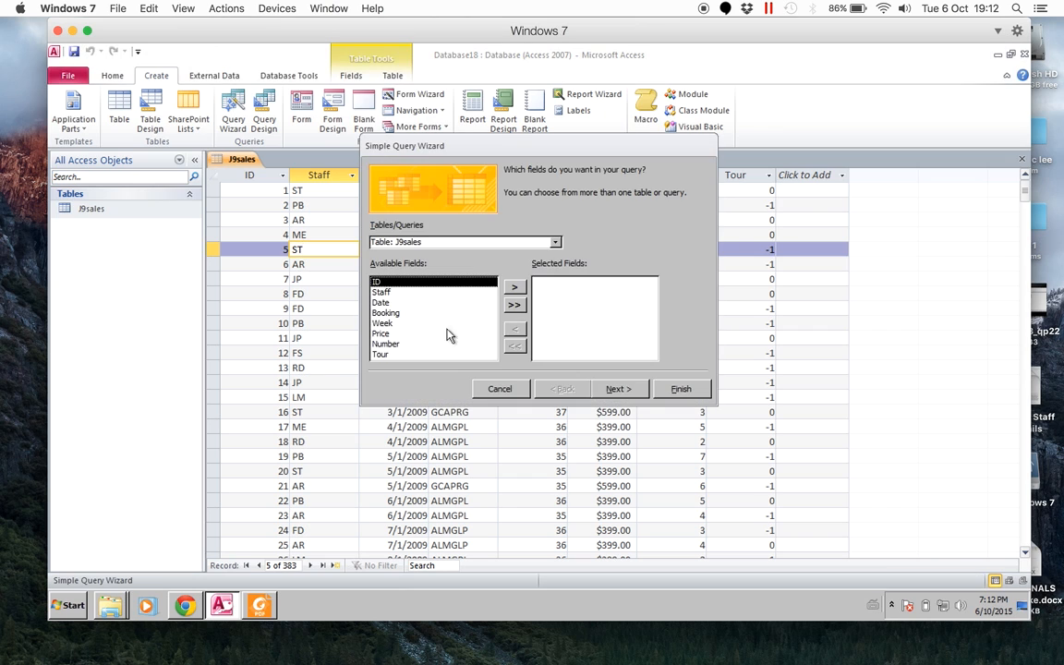
click(470, 293)
click(514, 287)
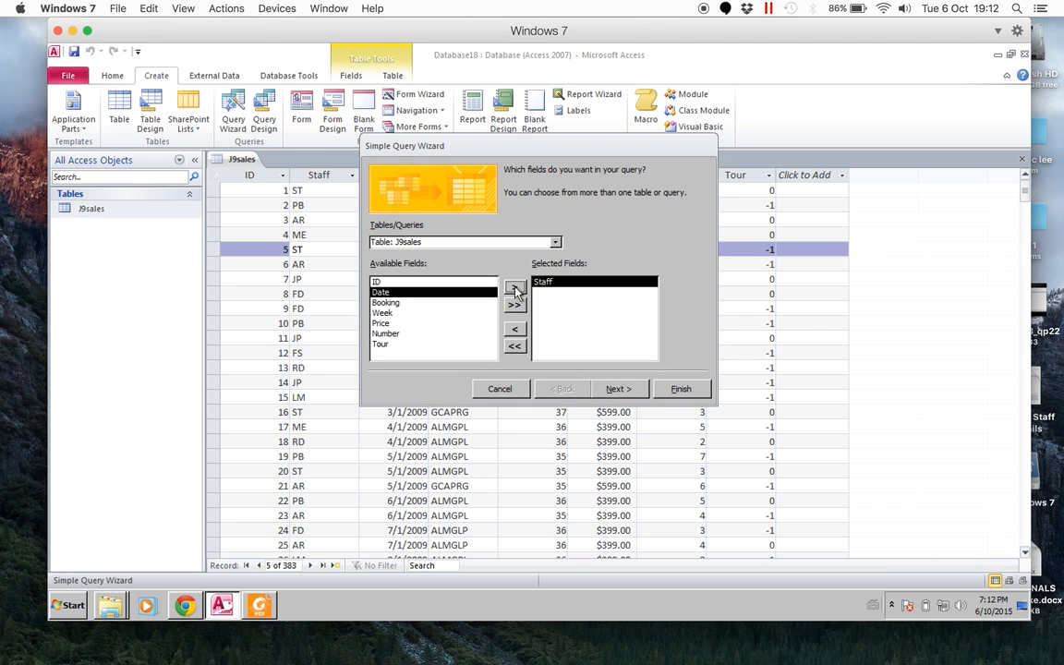
click(383, 313)
click(515, 288)
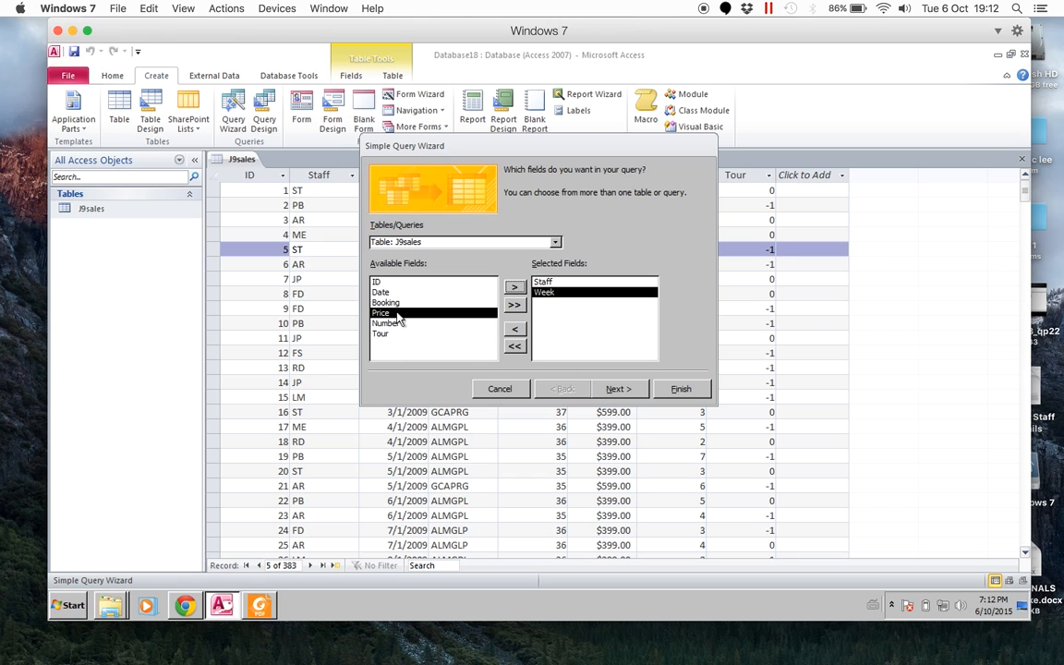
- Finish the Simple Query Wizard with the option to modify the query design
click(613, 387)
click(616, 388)
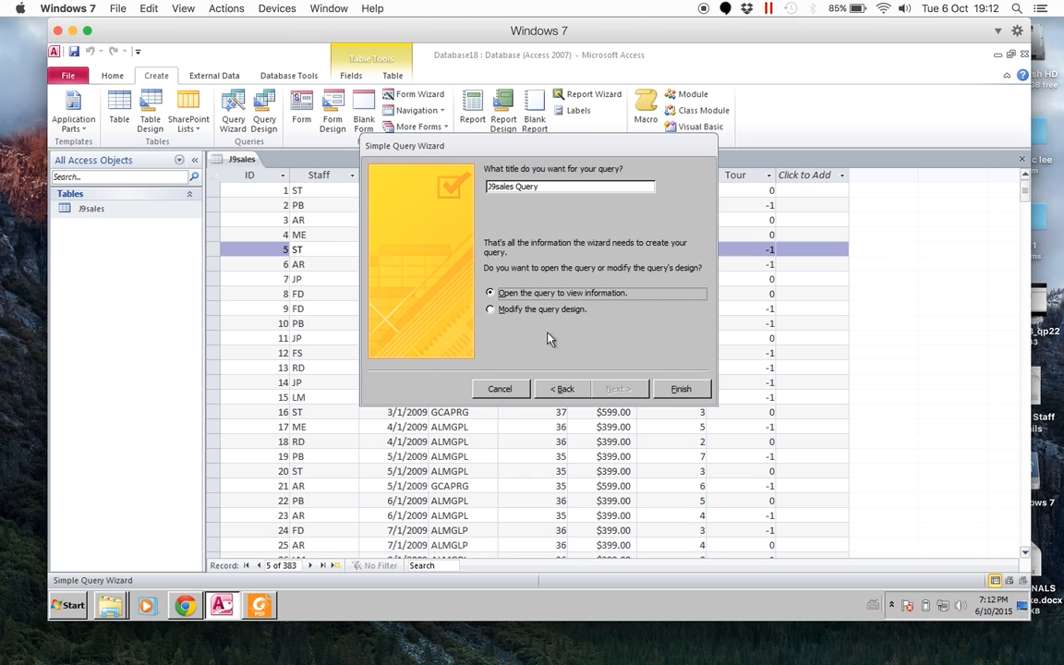
click(490, 308)
click(680, 388)
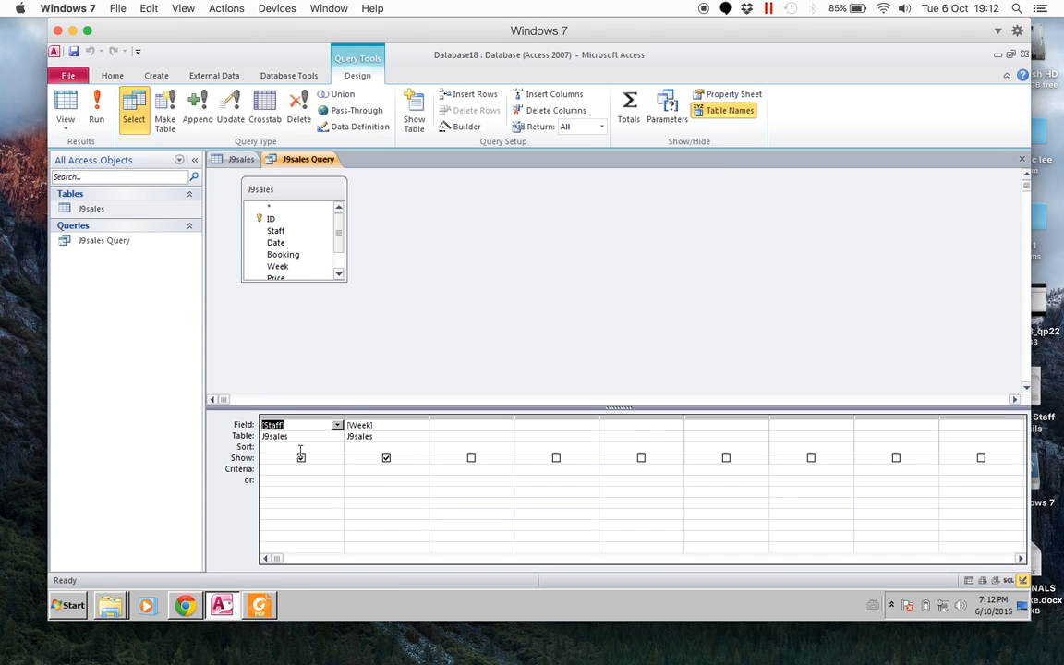
- Set the Week criteria to 37, add the calculated field Income: [Price]*[Number] and run the query
click(362, 468)
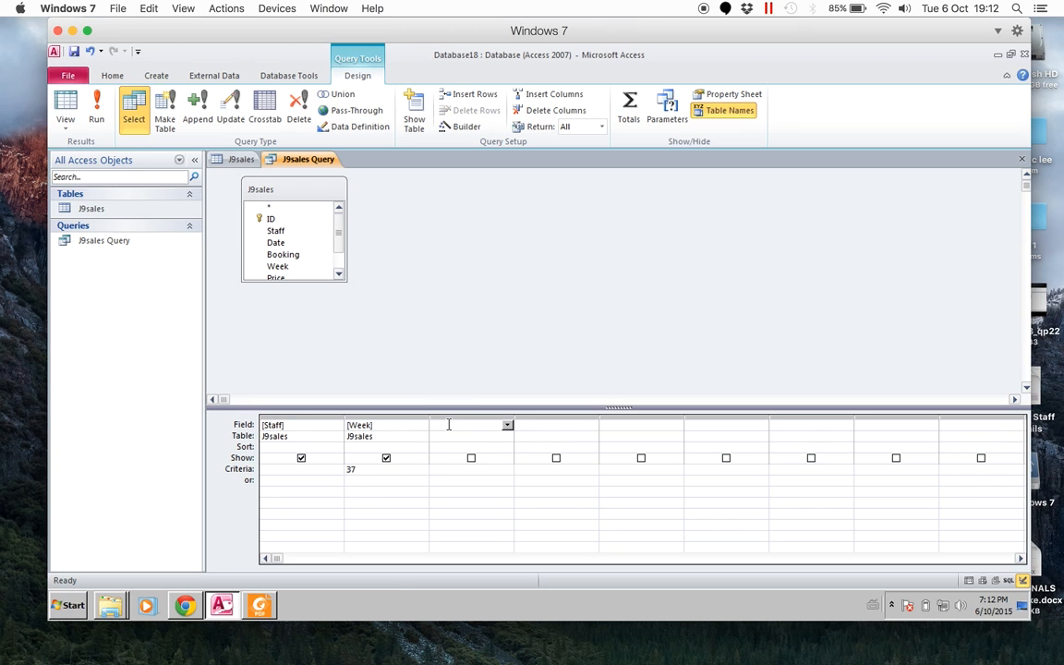
text(Incom)
text(e:[Price]*[Number)
click(96, 111)
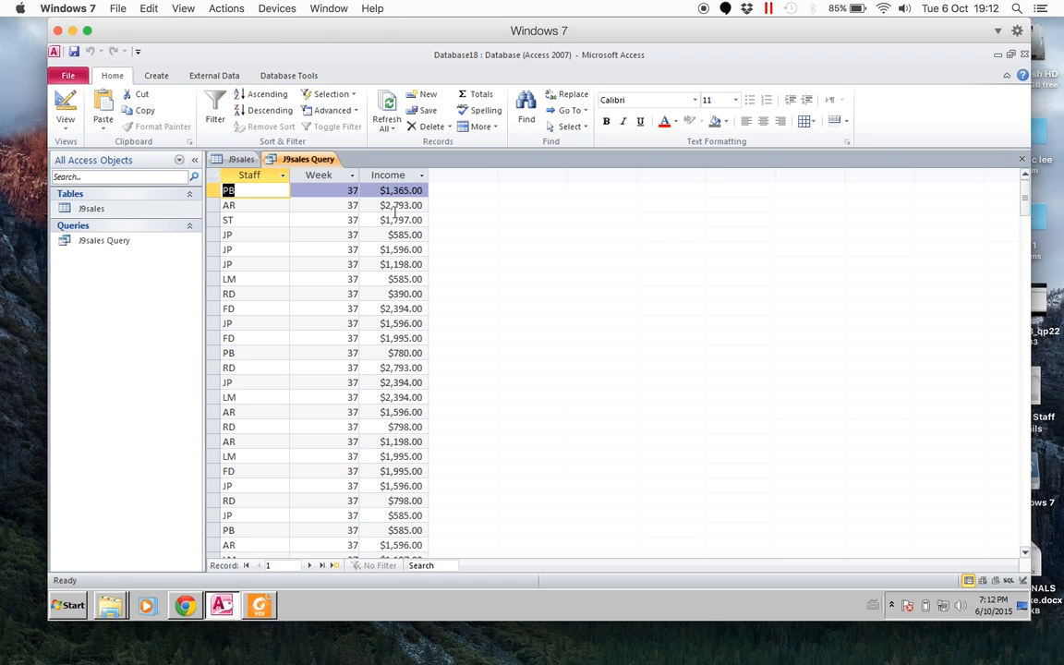
- Return to the query's Design view, enlarge the J9sales field list and turn on Totals for the query
right_click(312, 161)
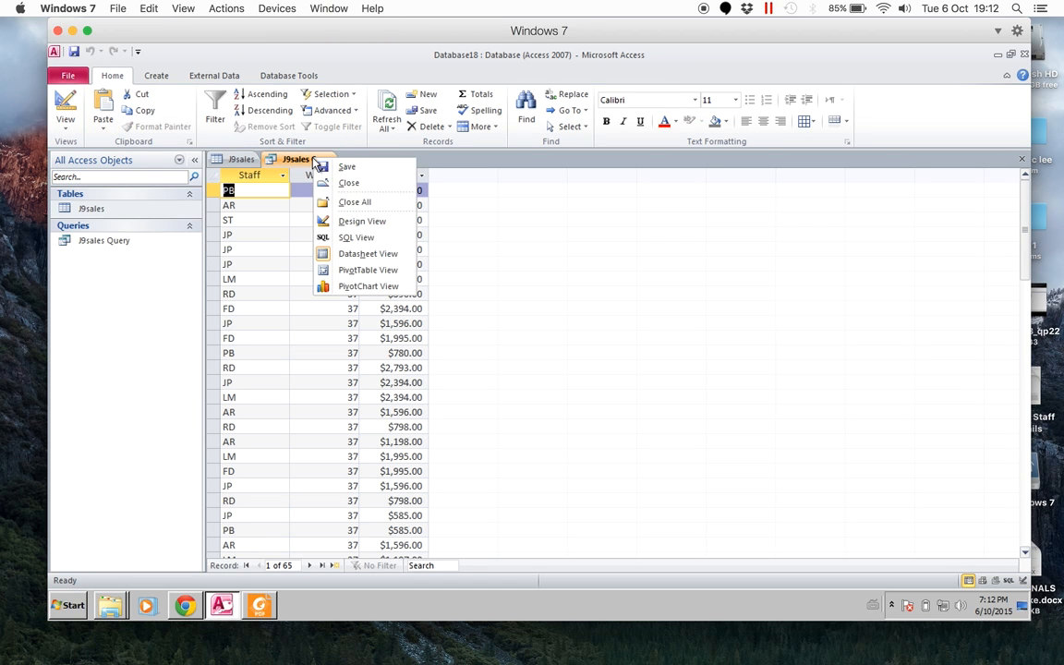
click(361, 221)
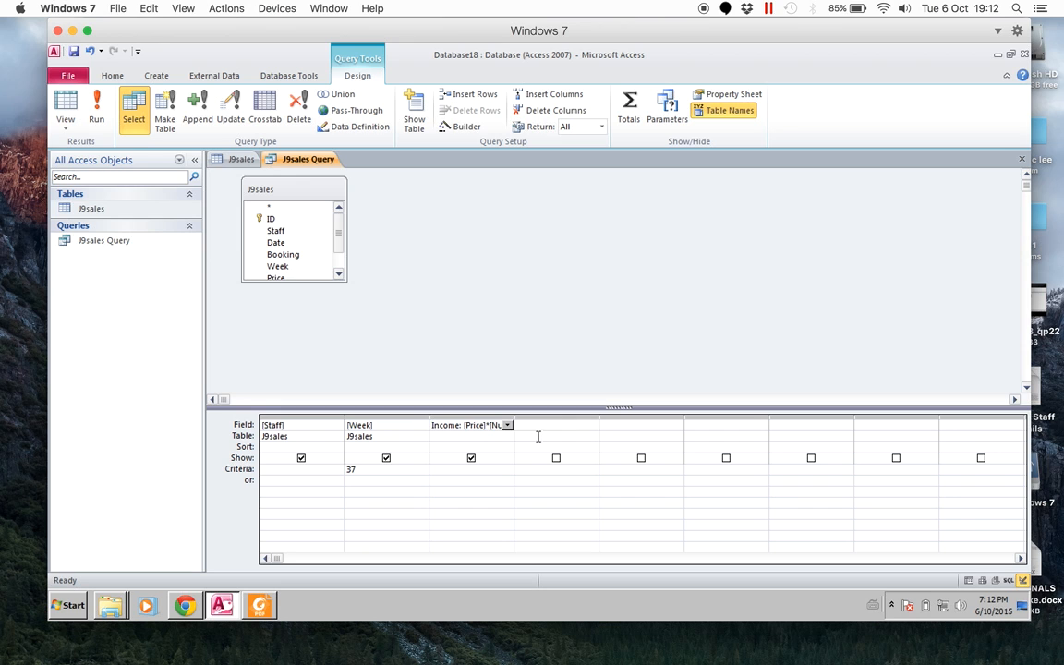
drag(345, 279, 465, 390)
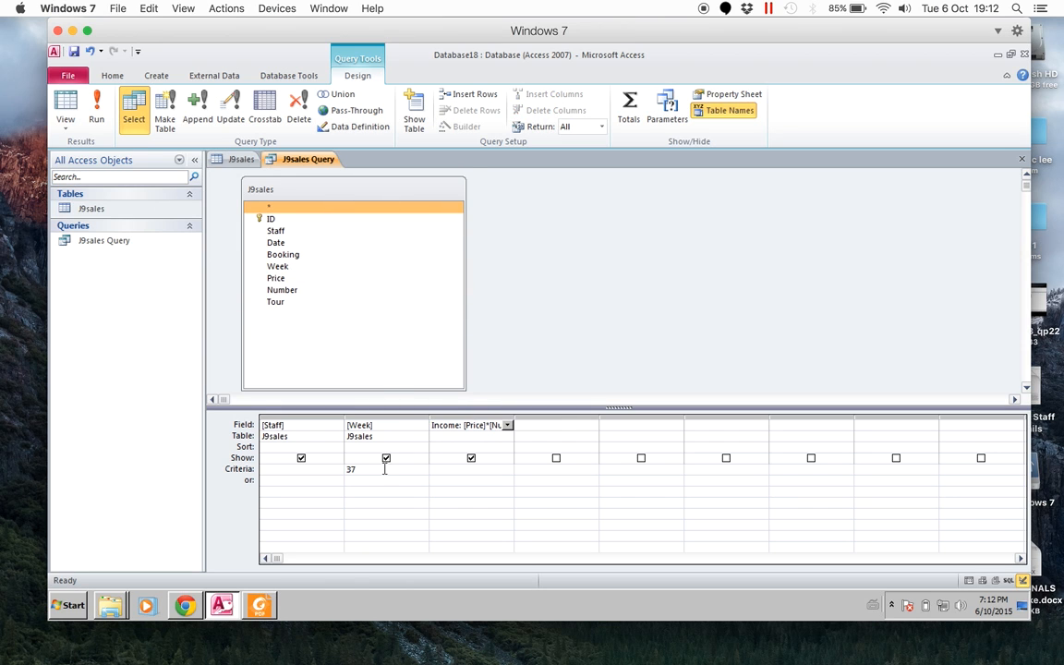
right_click(324, 449)
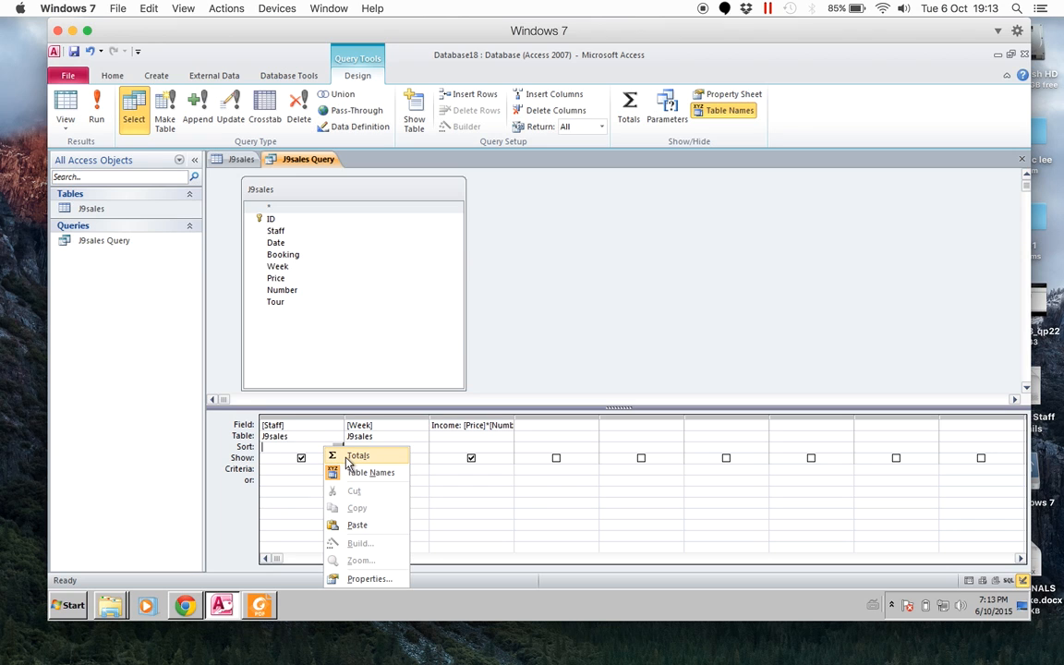
click(349, 458)
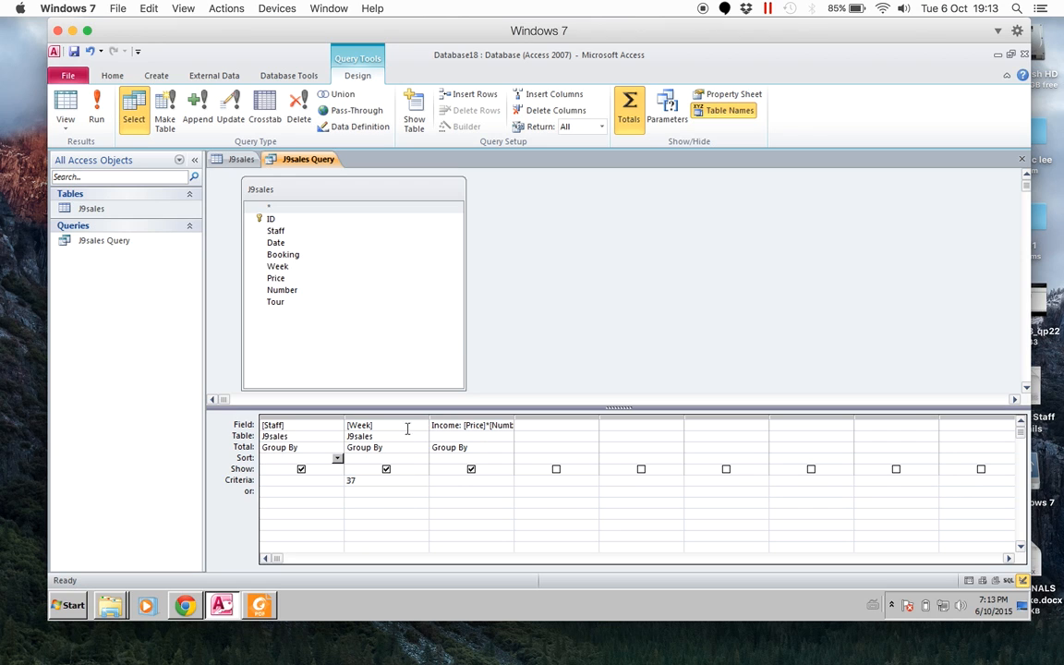
- Hide the Week column, set the Income field's total to Sum and run the query to check the income per staff member
click(387, 469)
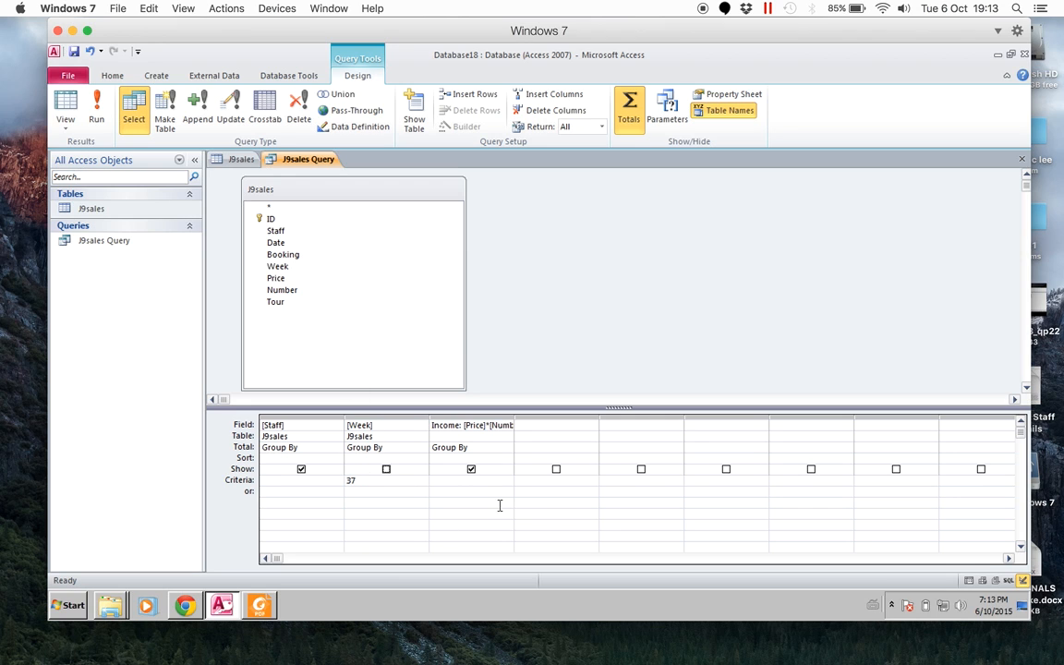
click(471, 449)
click(507, 447)
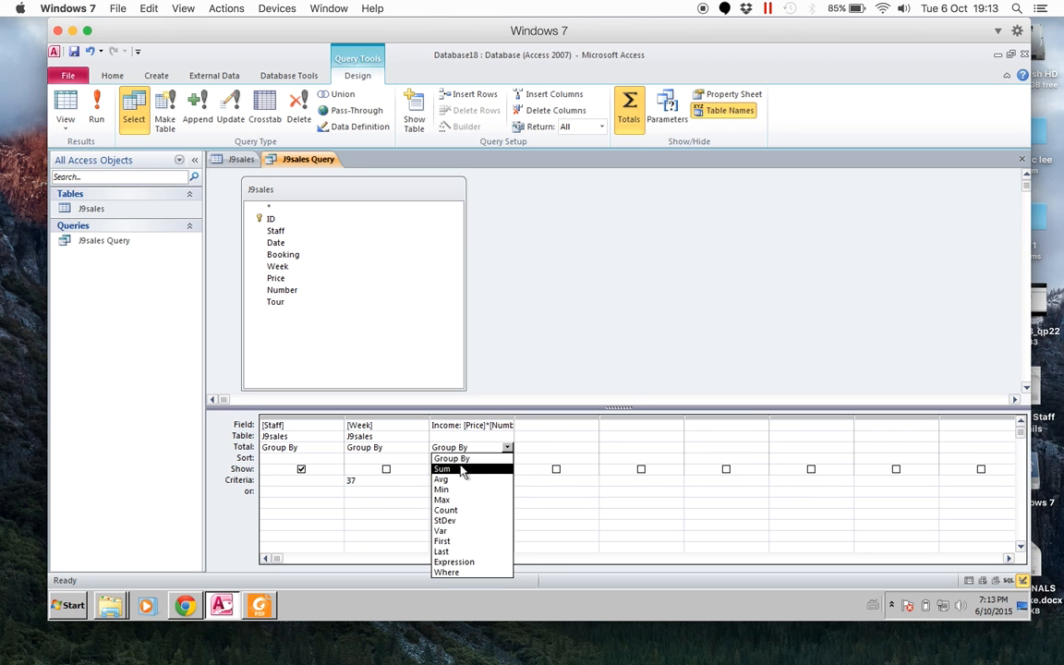
click(465, 471)
click(96, 111)
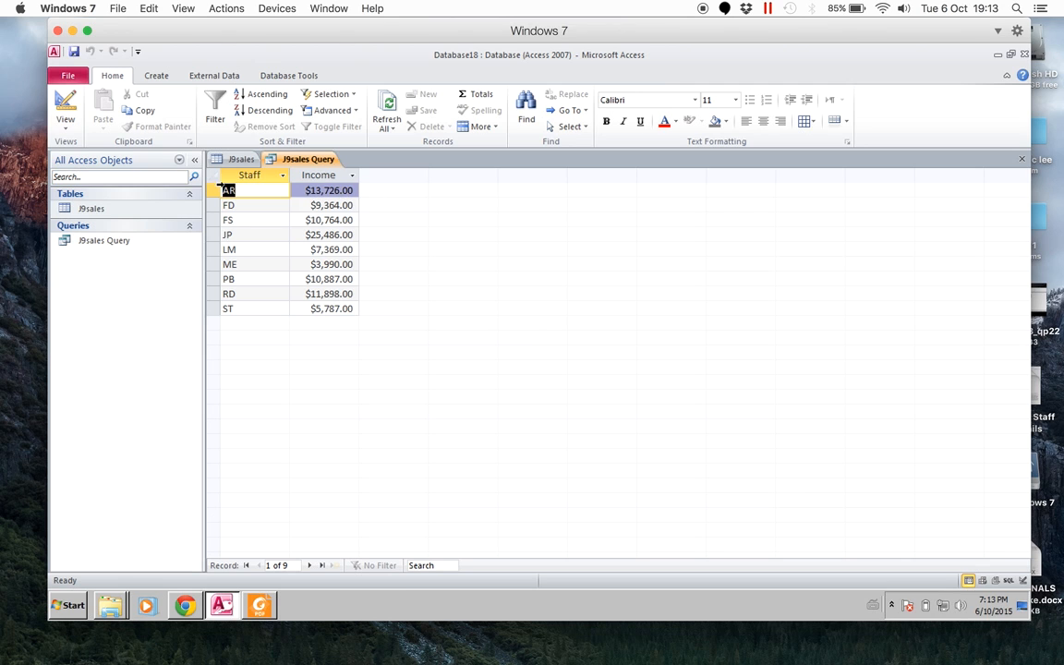
click(236, 205)
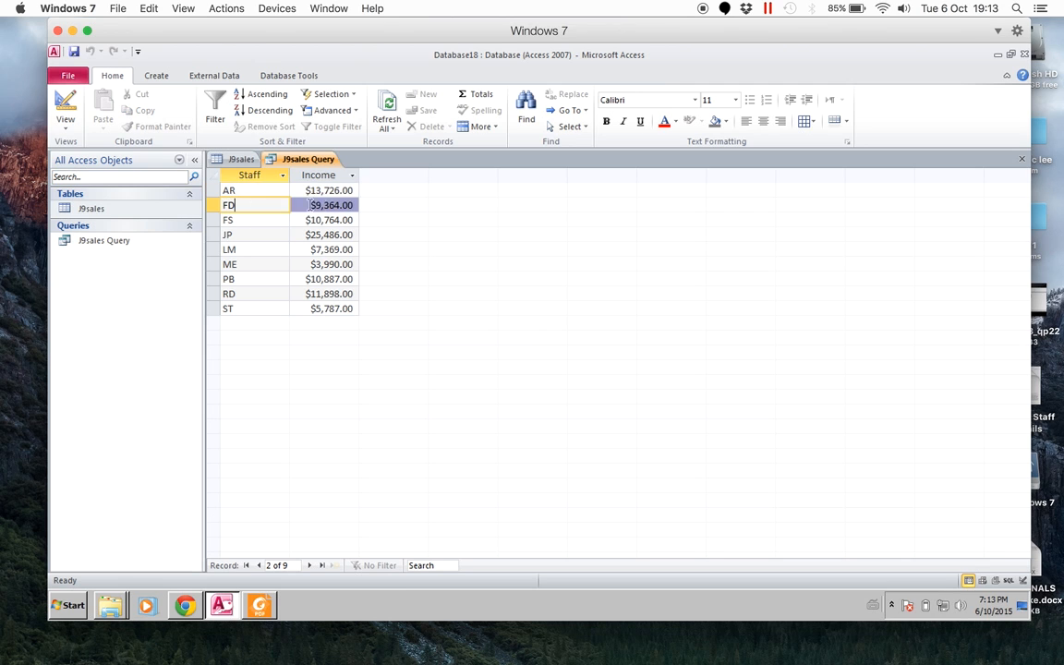
click(319, 205)
click(260, 220)
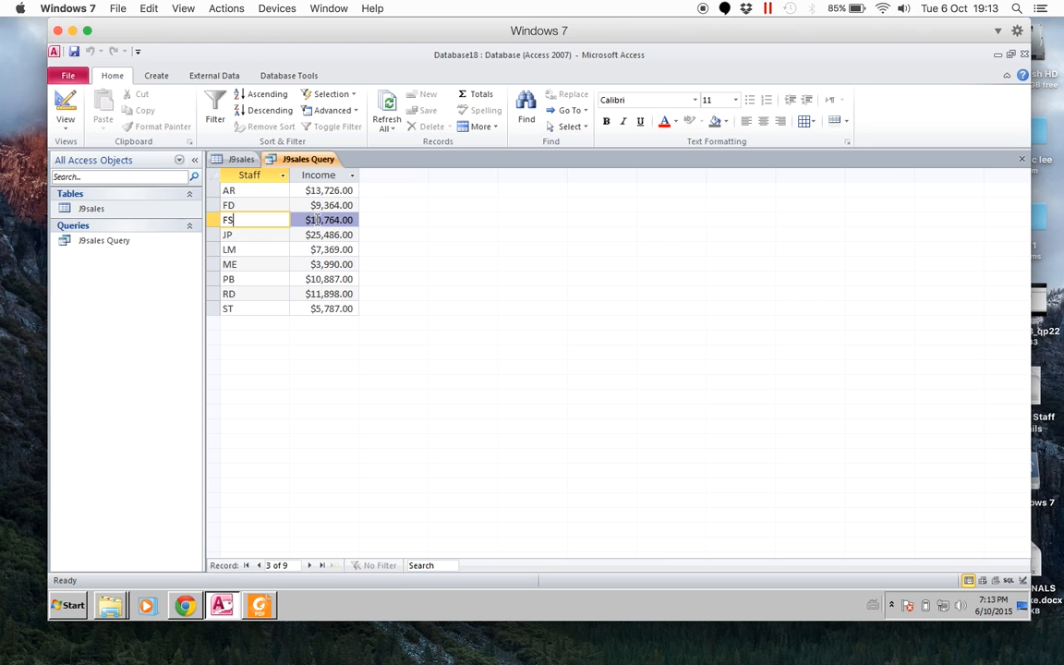
- Return to the query's Design view, add the Number field with its total set to Sum and run the query
right_click(309, 159)
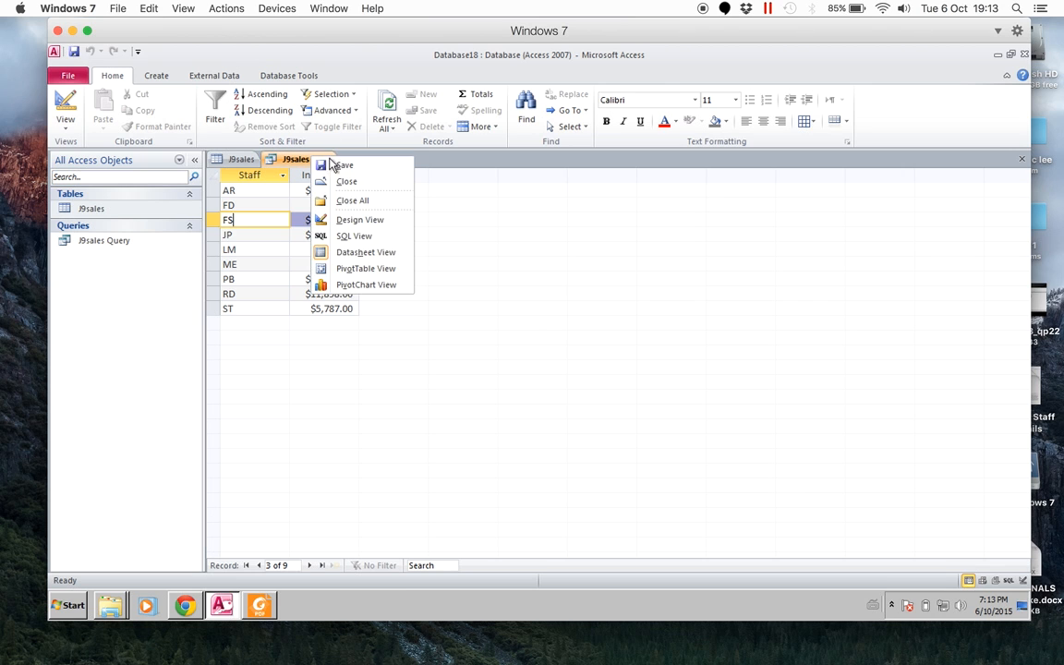
click(359, 219)
click(562, 424)
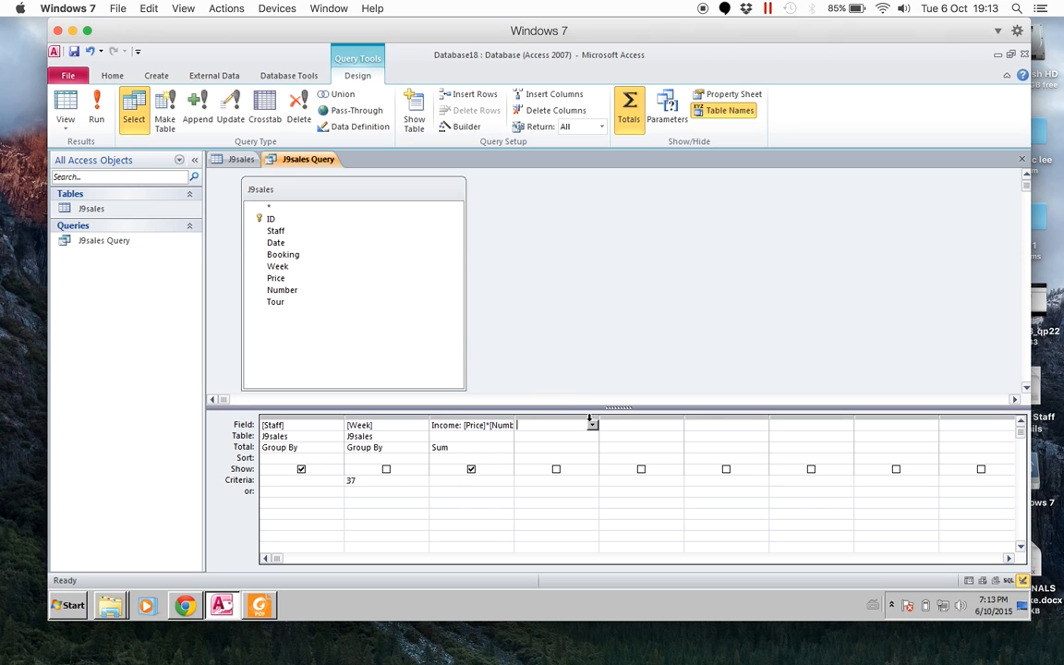
click(593, 425)
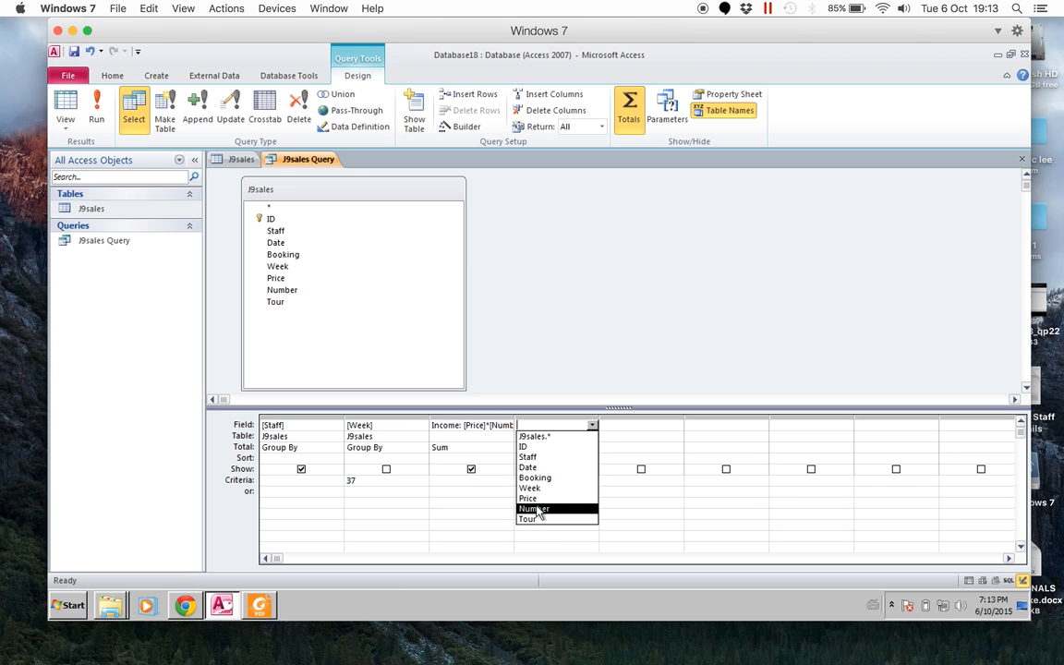
click(537, 509)
click(582, 449)
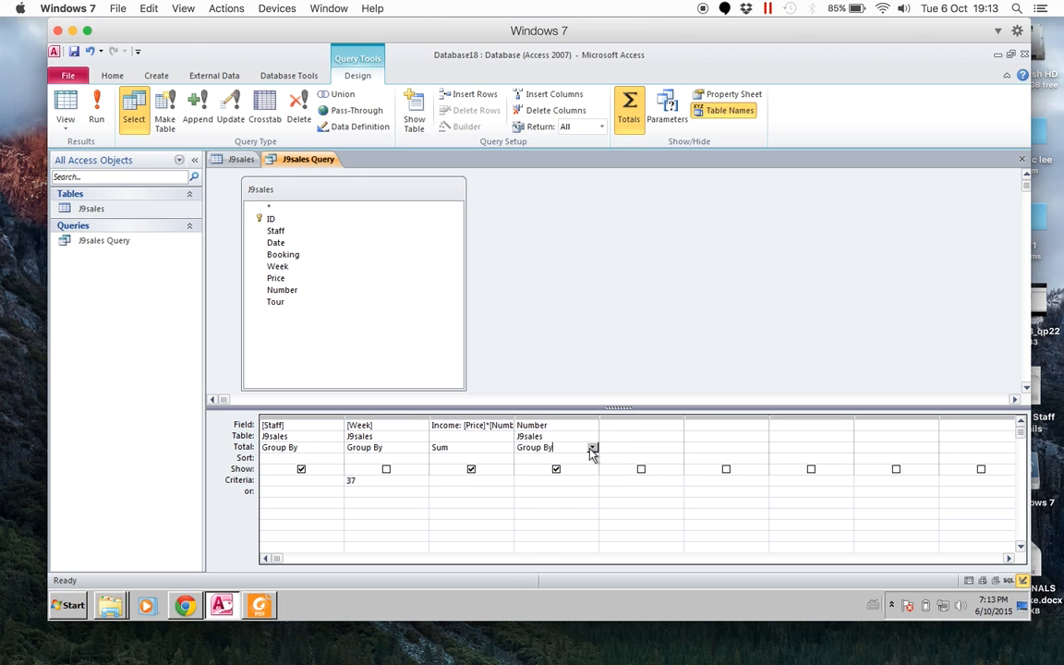
click(593, 448)
click(549, 466)
click(96, 110)
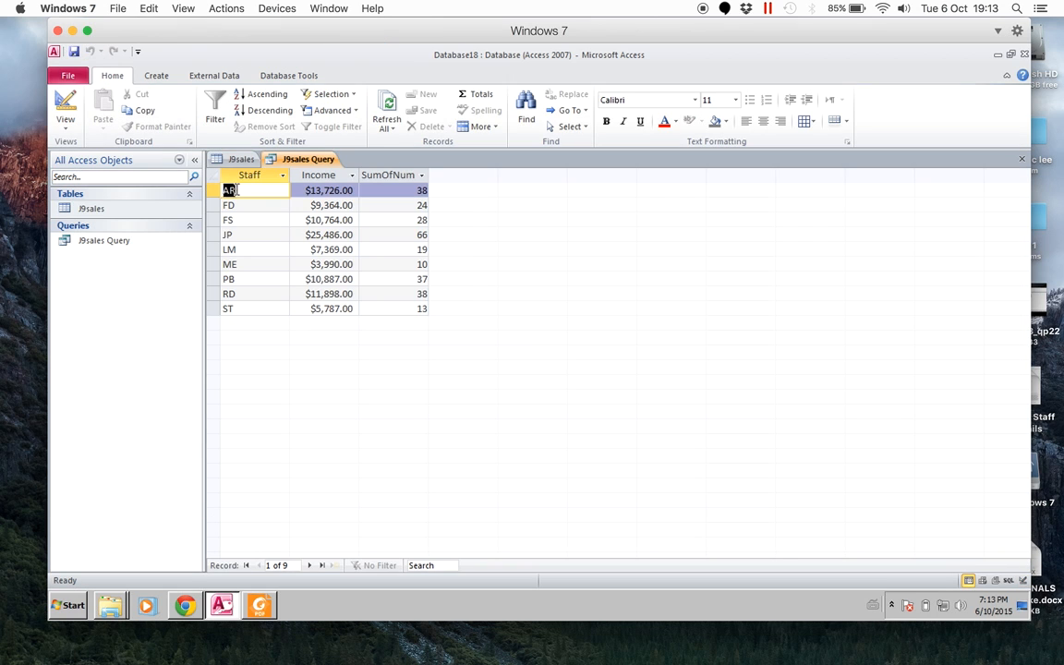
right_click(307, 157)
click(317, 149)
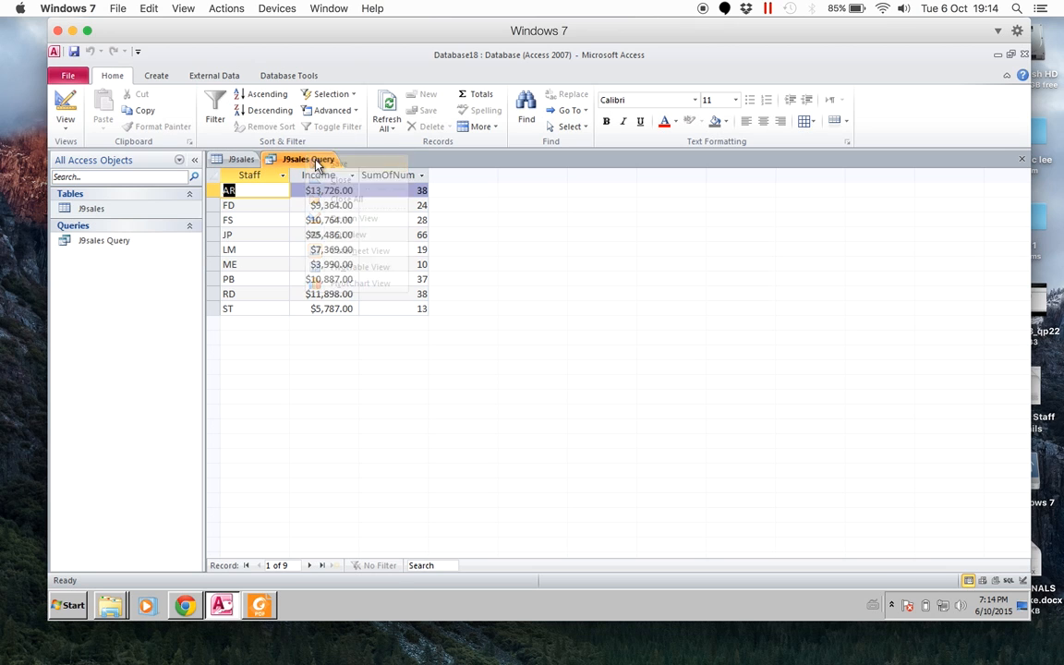
right_click(308, 158)
click(309, 159)
- Start the Report Wizard on J9sales Query and add the Staff, Income and SumOfNumber fields to the report
click(103, 242)
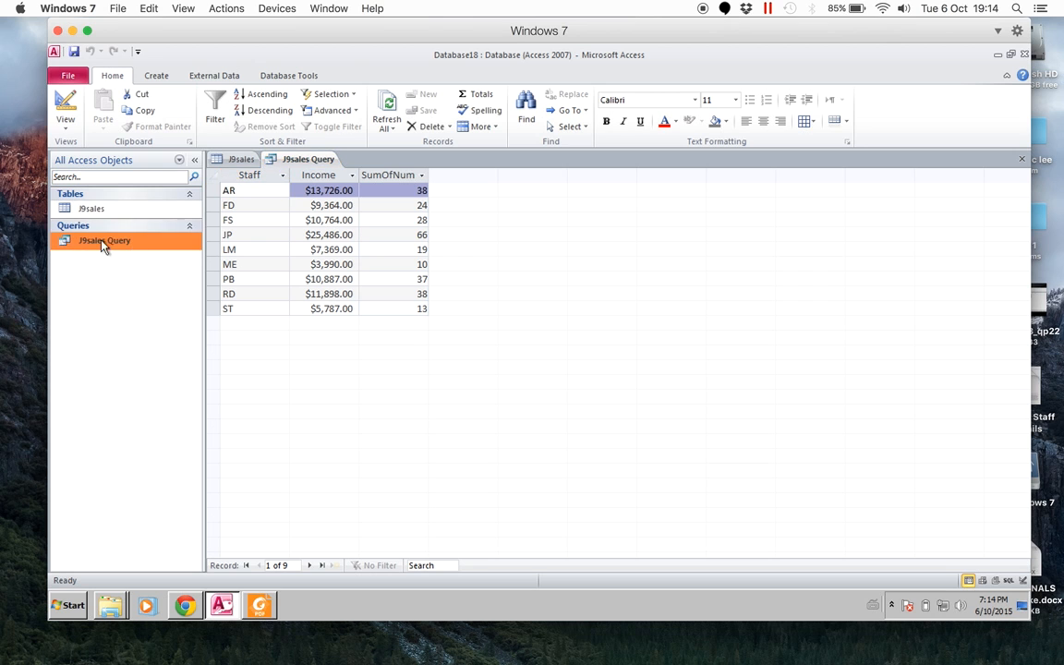
click(153, 76)
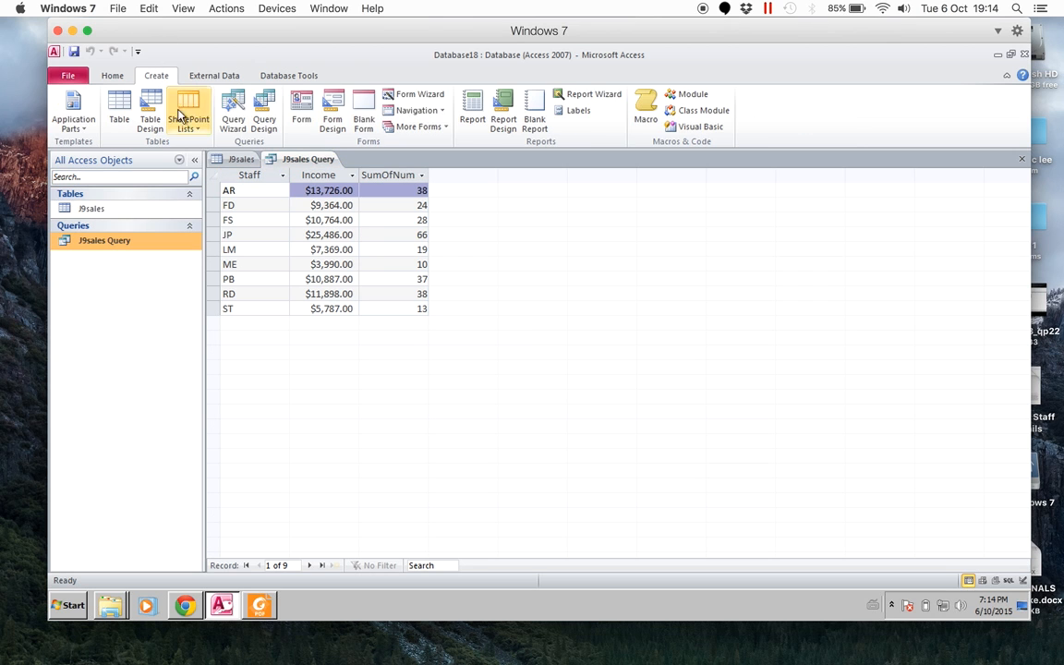
click(603, 94)
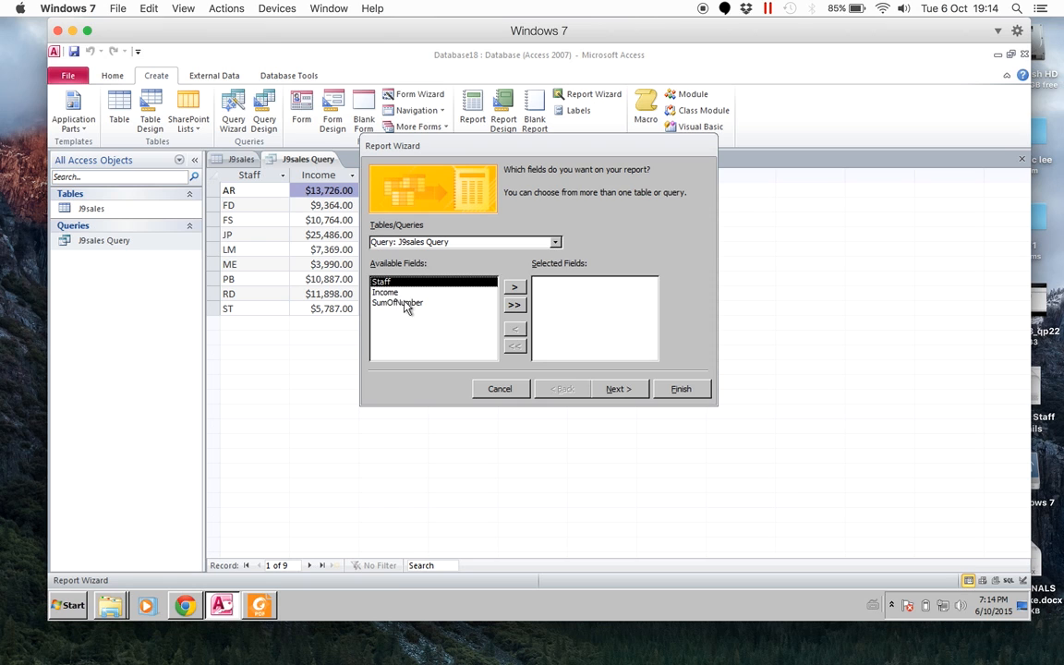
click(515, 305)
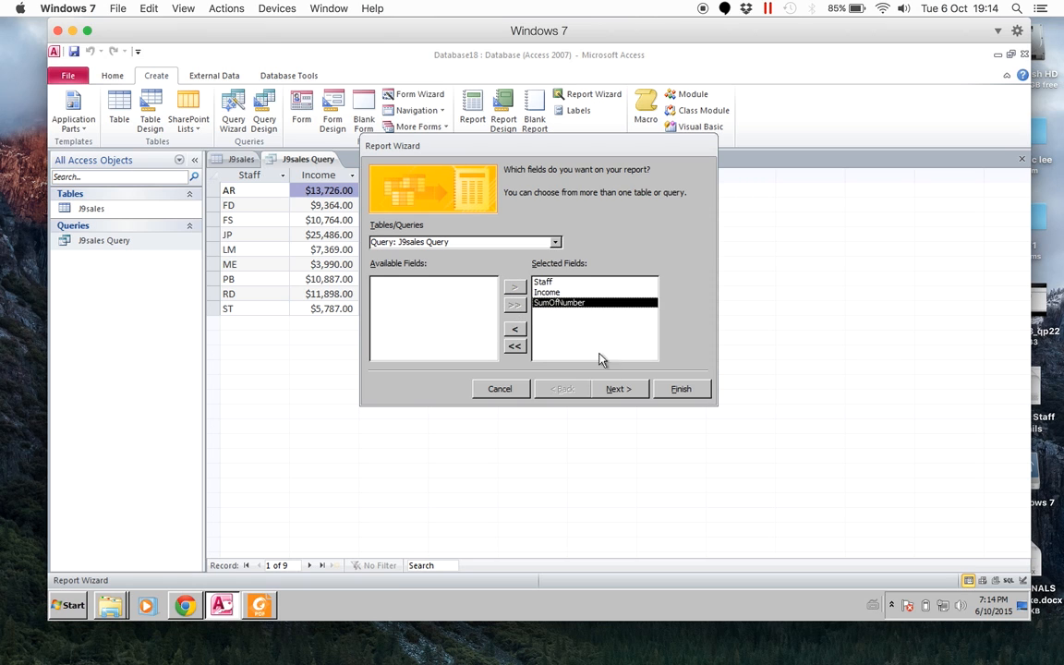
- Finish the report without grouping, in tabular portrait layout with the title J9sales Query, and check its preview
click(615, 388)
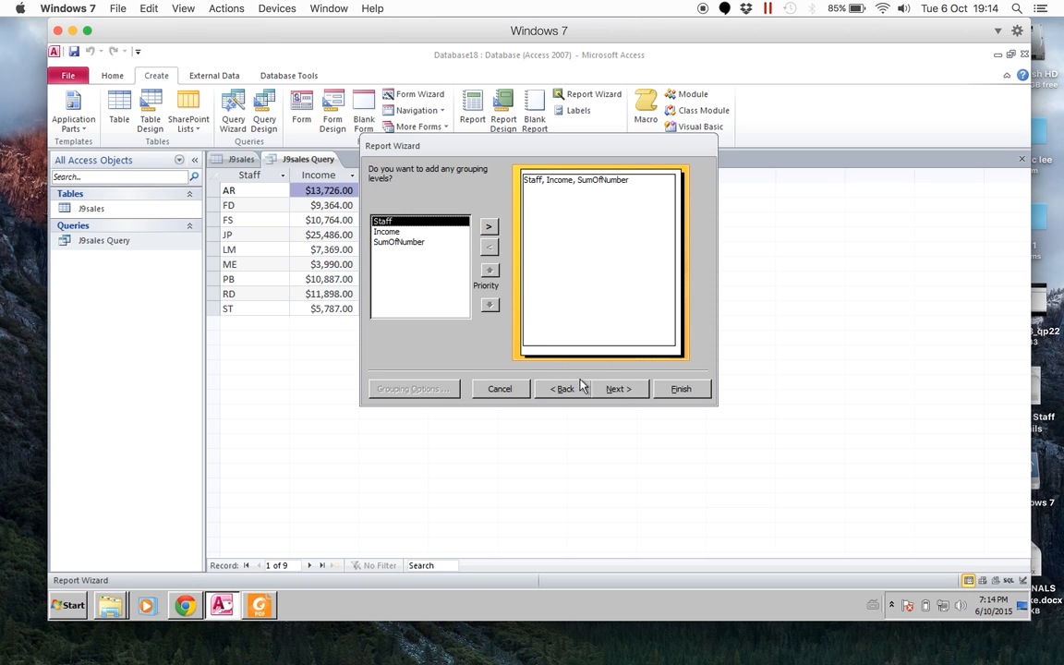
click(619, 389)
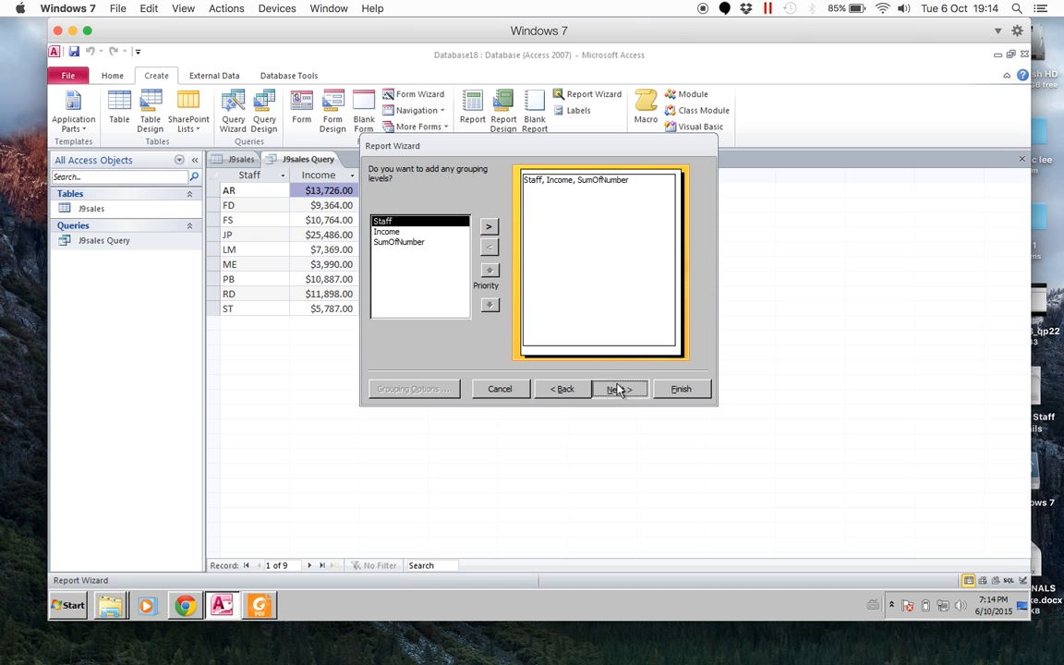
click(632, 391)
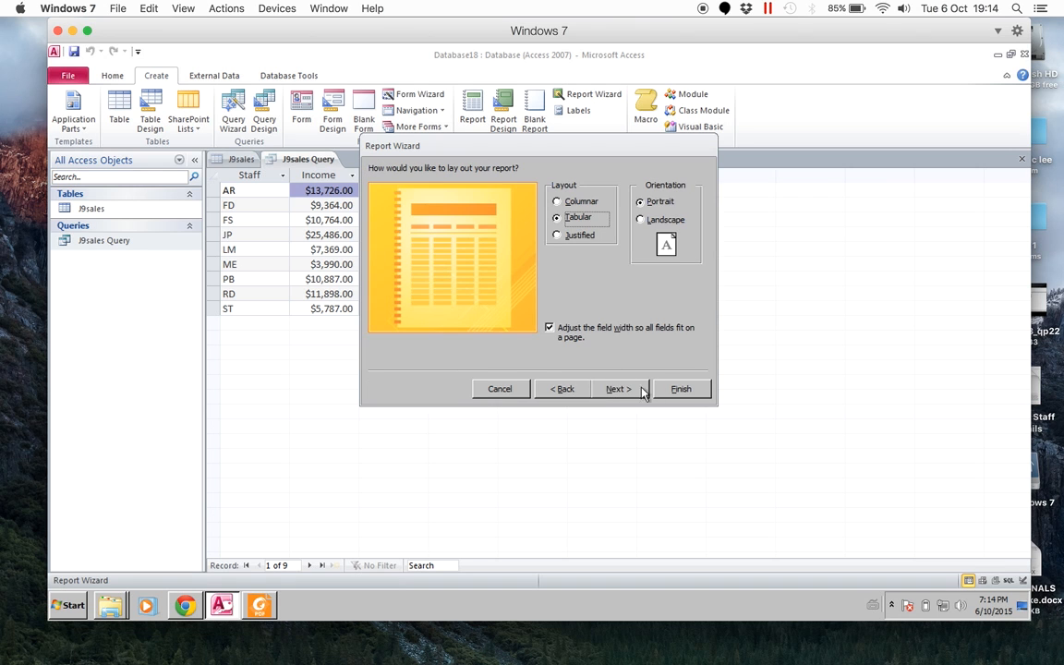
click(632, 390)
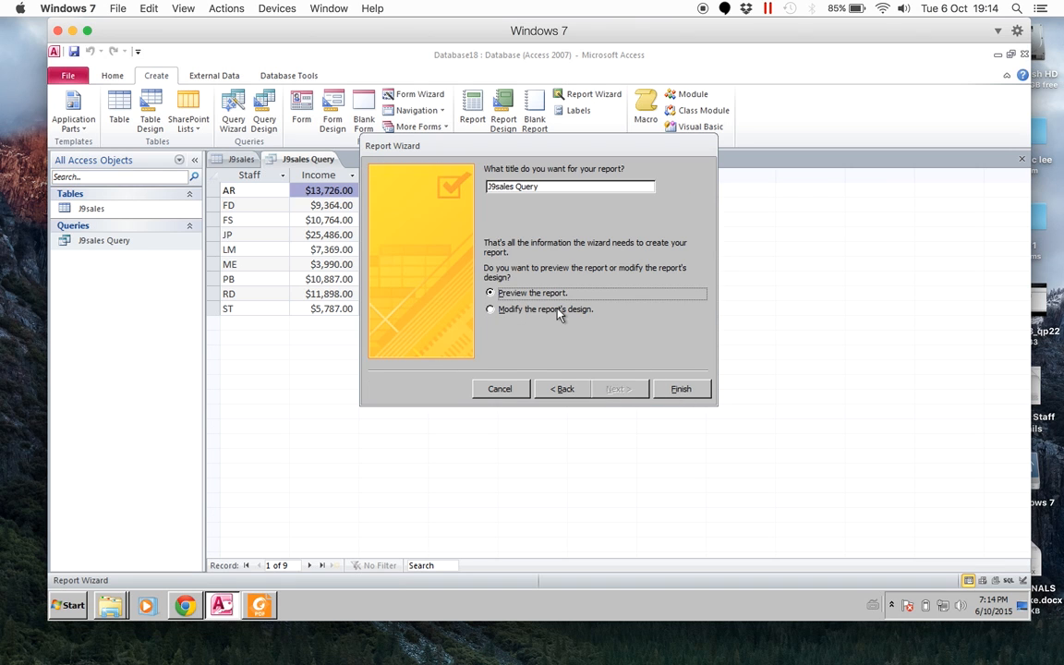
click(676, 392)
scroll(589, 431, down, 6)
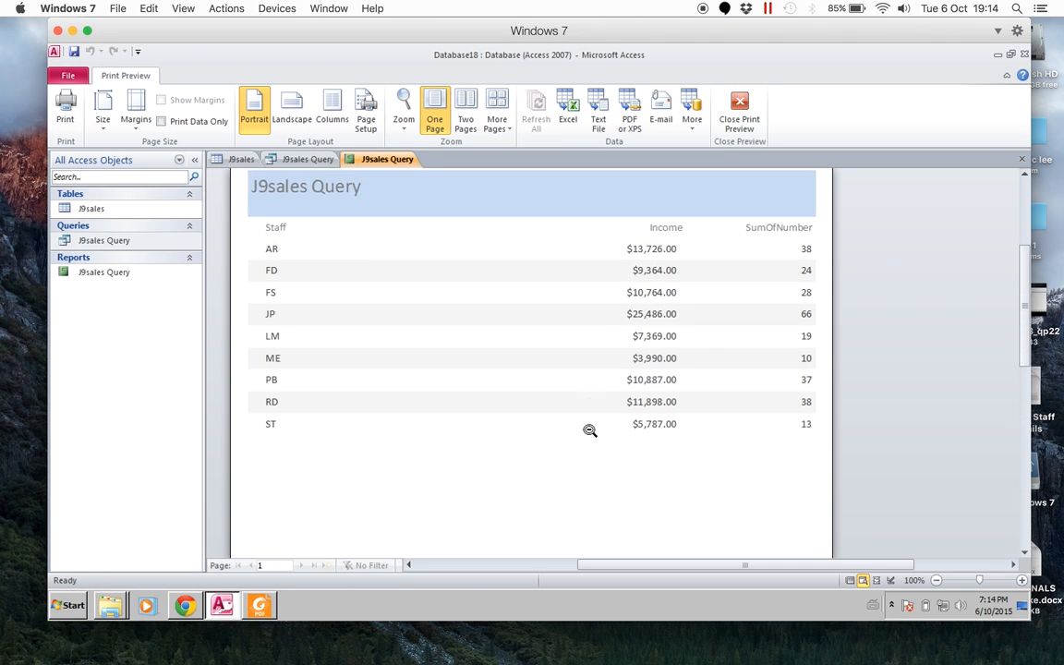
scroll(590, 431, up, 6)
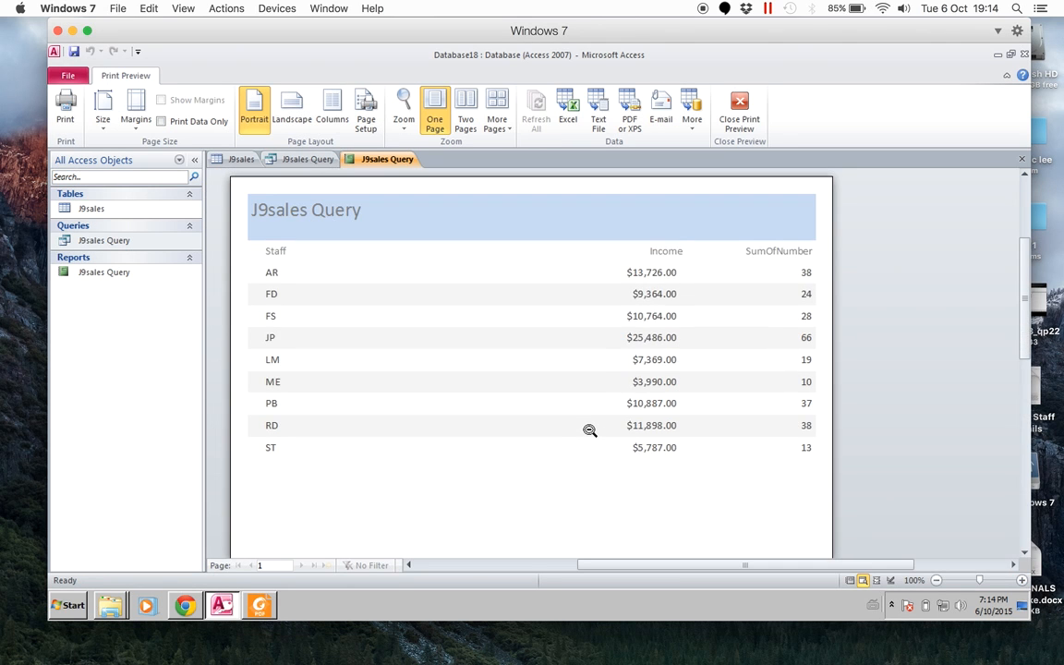
- Check task 47 and export the report to Excel as J9sales Query.xls, replacing the existing file and opening it after the export
key(alt+Tab)
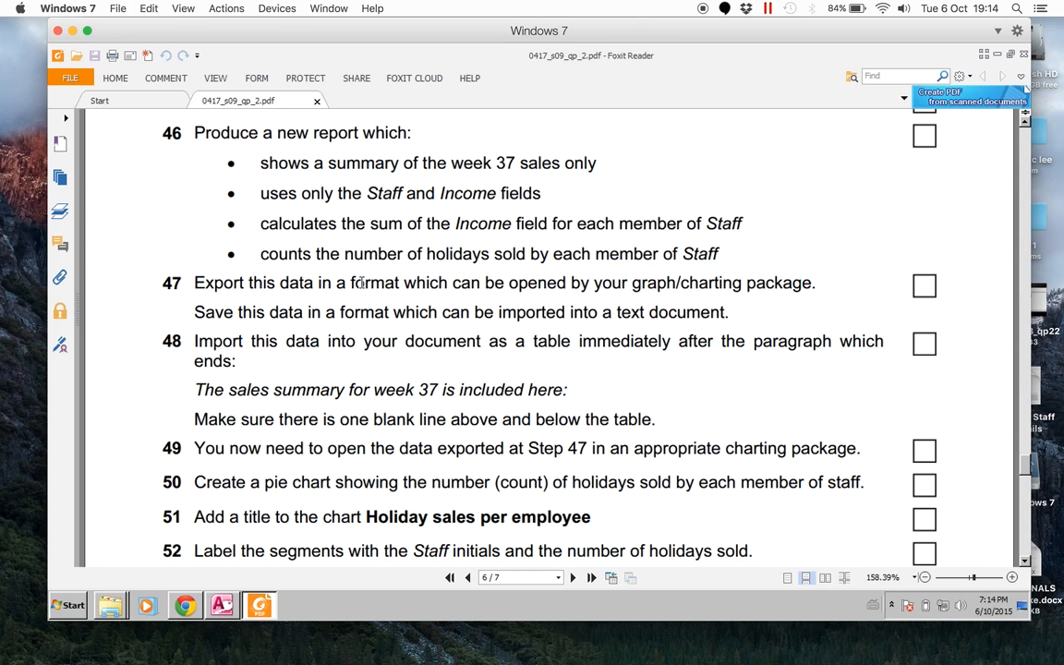
key(alt+Tab)
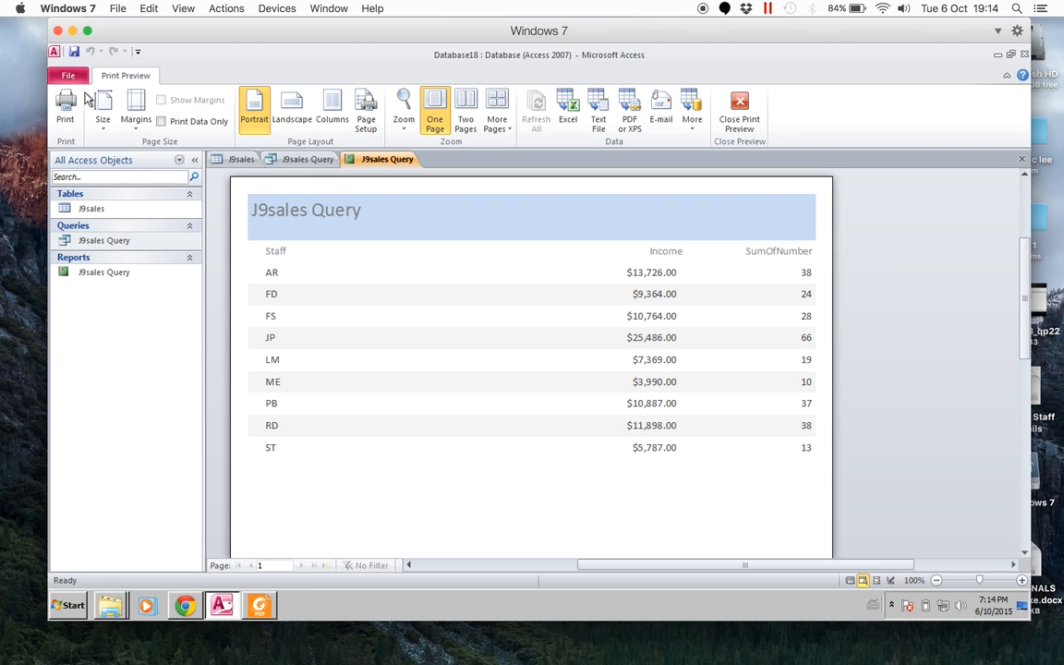
click(739, 111)
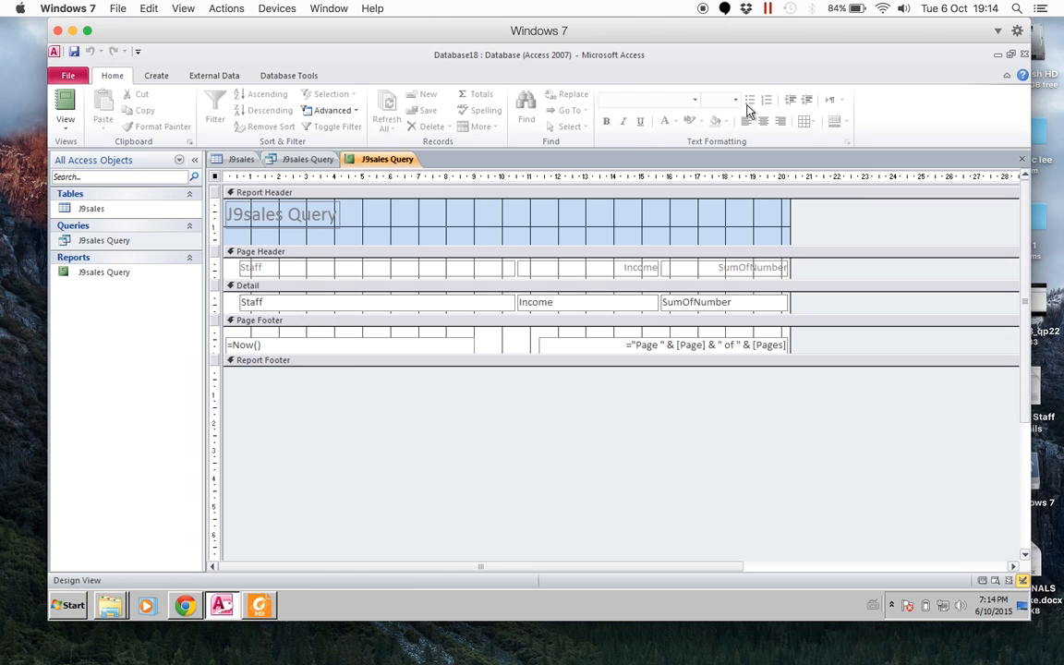
click(198, 78)
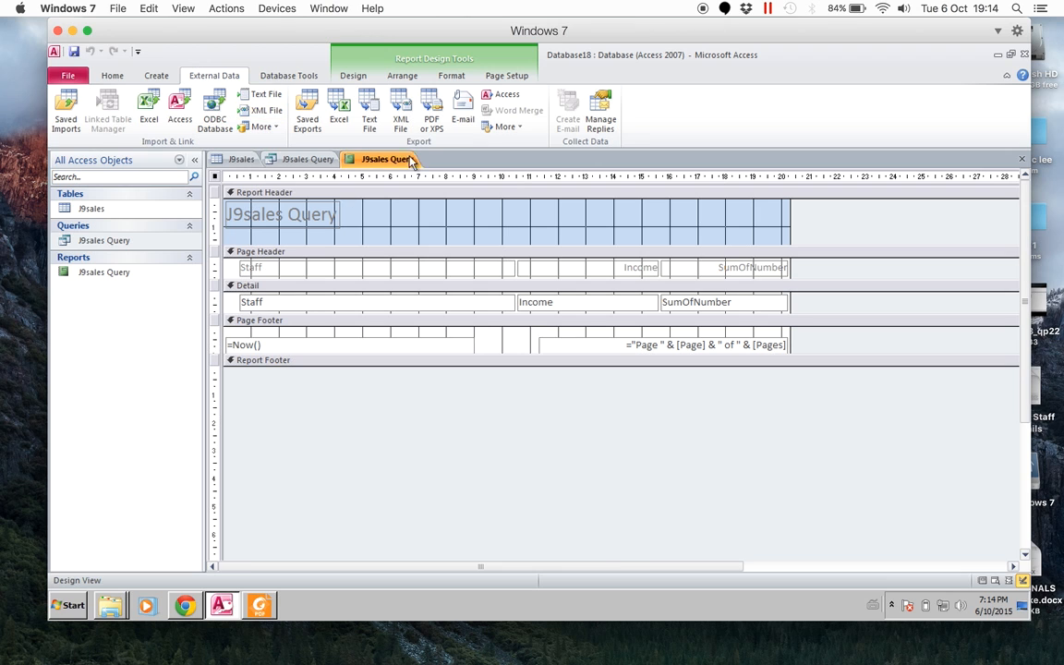
click(340, 122)
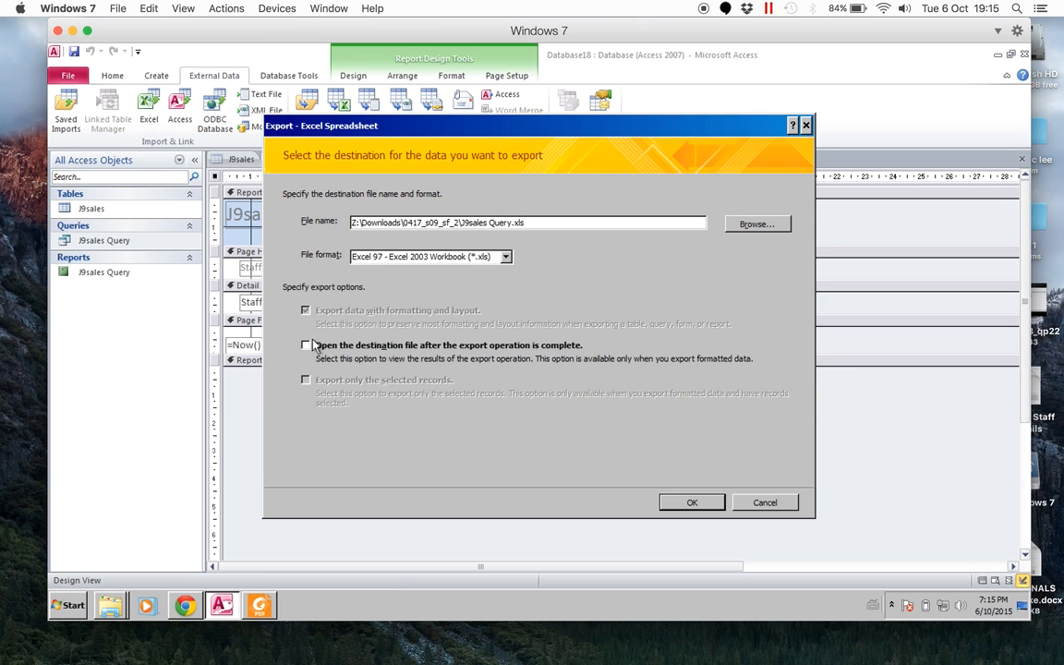
click(307, 348)
click(691, 501)
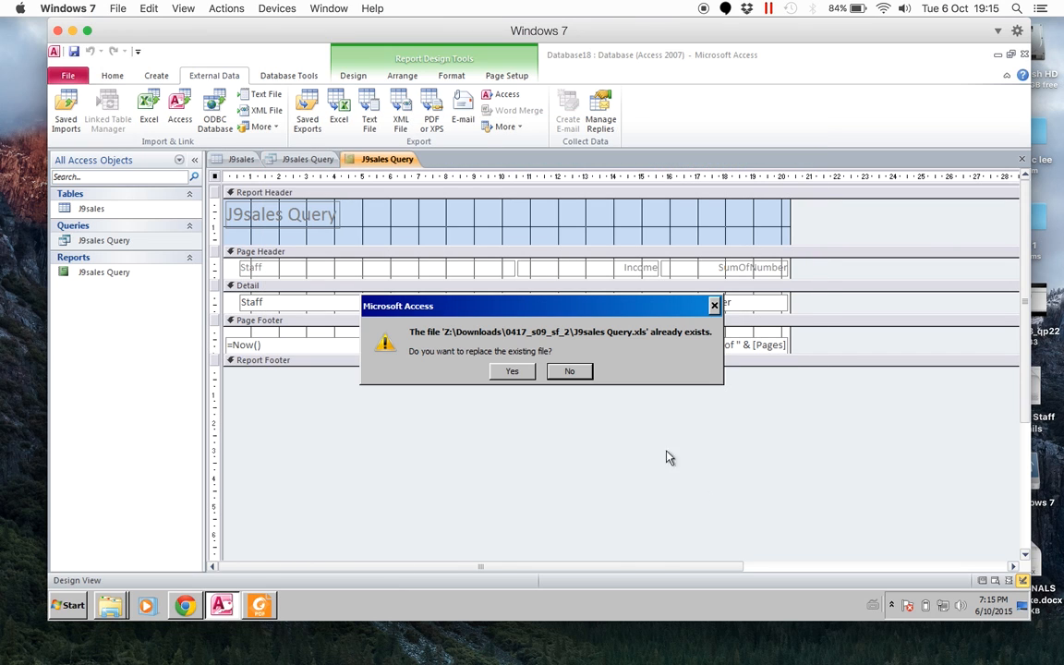
click(512, 371)
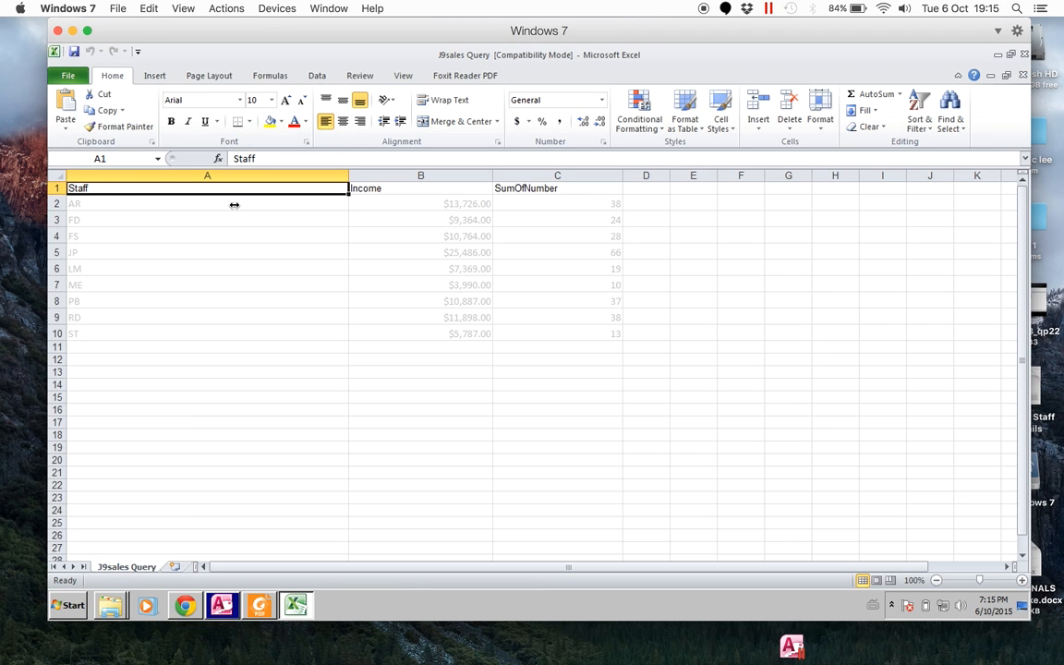
- Set the font colour of cells A1:C10 in the exported worksheet to black
drag(575, 331, 162, 191)
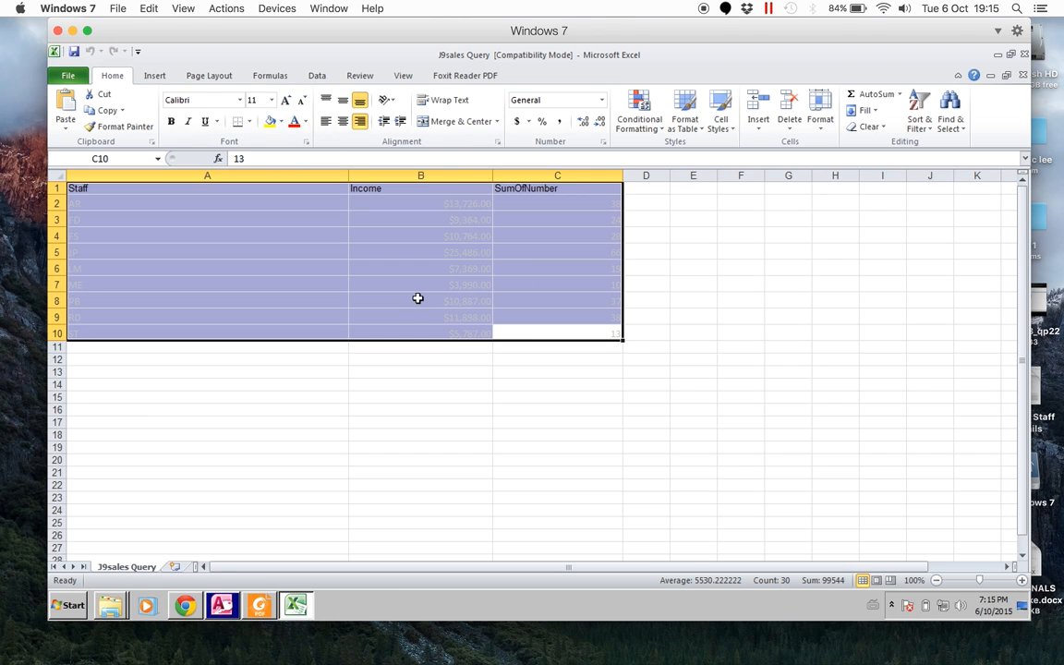
click(305, 121)
click(328, 137)
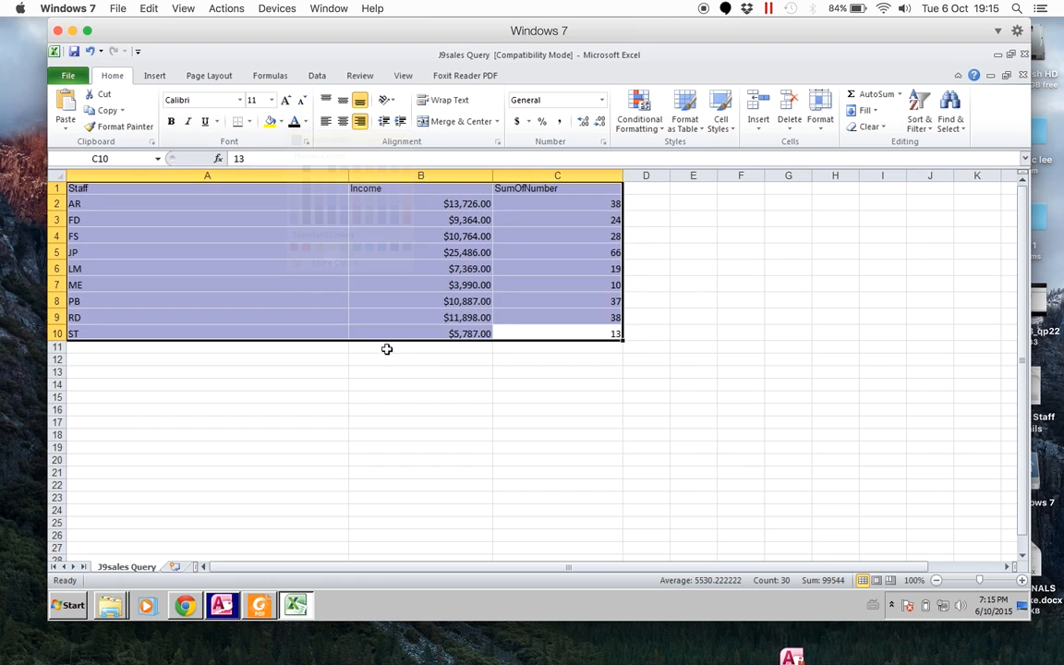
click(387, 349)
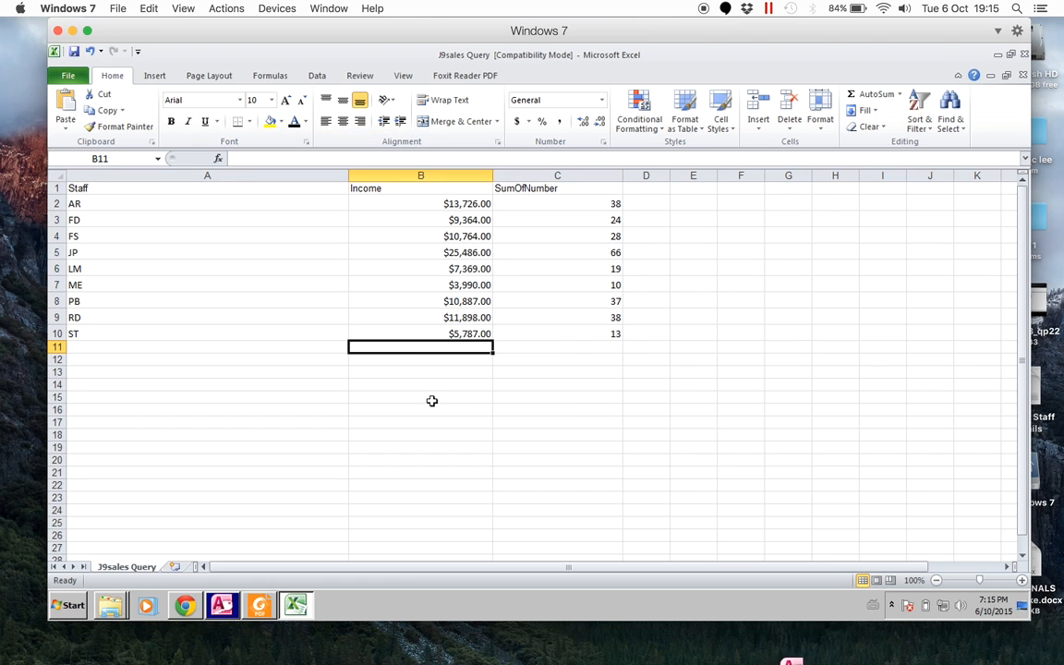